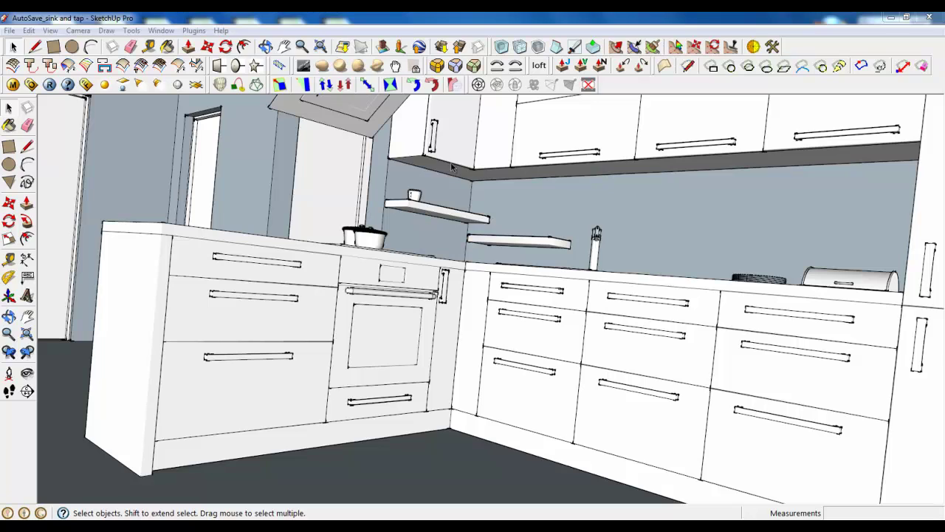
Open the cup on the upper wall shelf for editing.
left_click(415, 195)
scroll(454, 242, "up", 10)
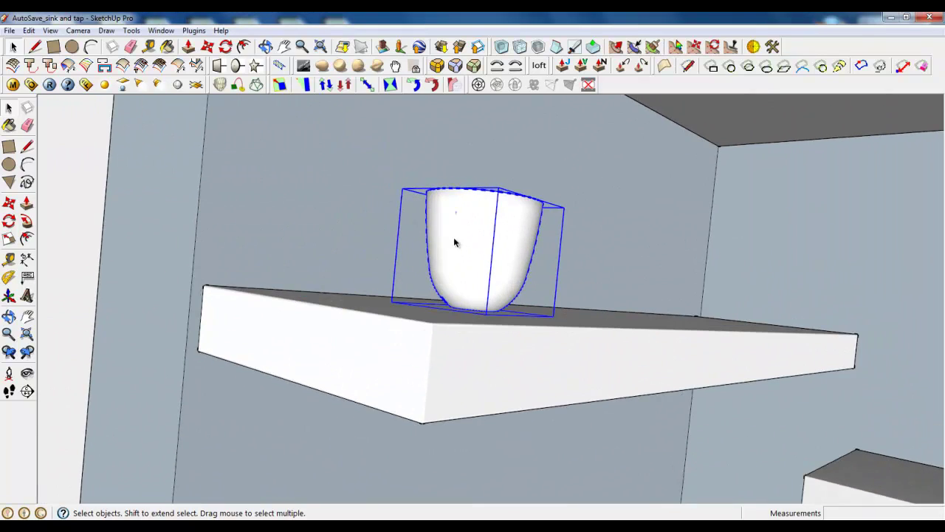
middle_click_drag(454, 242, 400, 226)
scroll(401, 226, "up", 3)
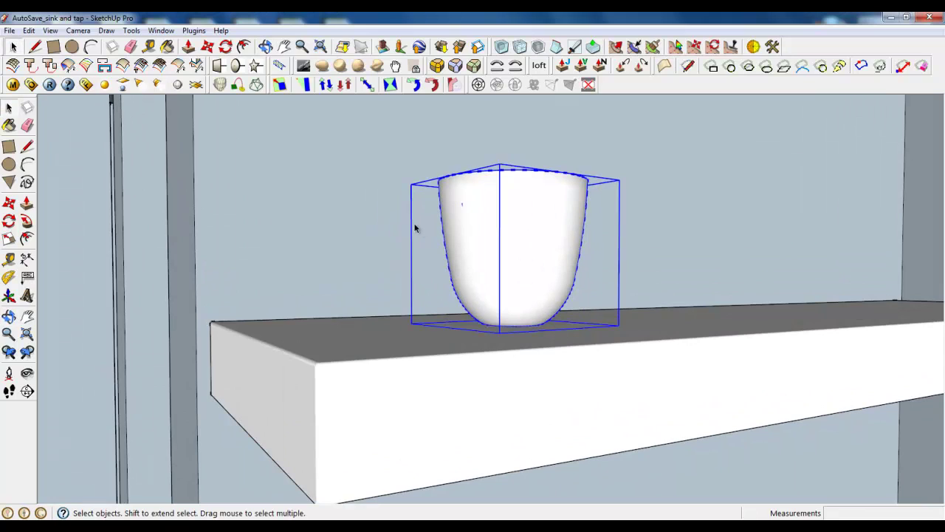
double_click(479, 203)
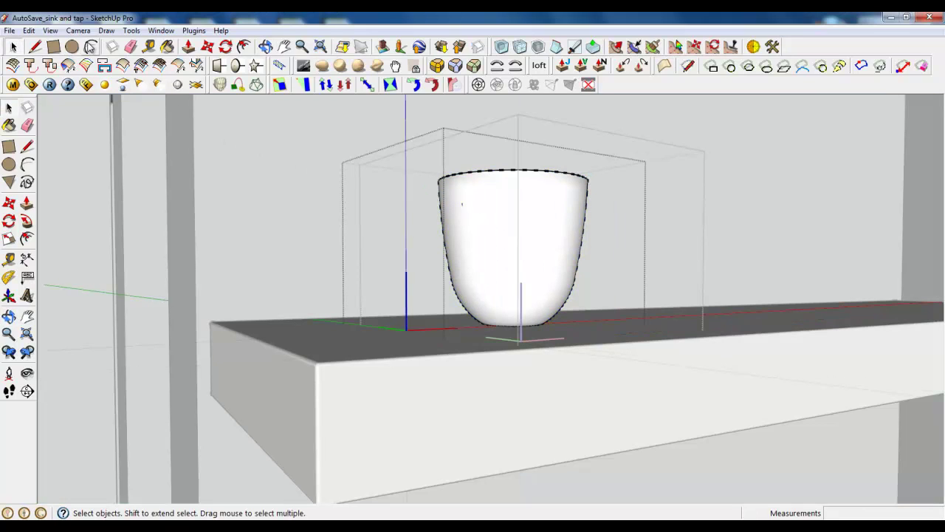
Draw two connected arcs beside the cup that form a C-shaped path for its handle.
left_click(91, 47)
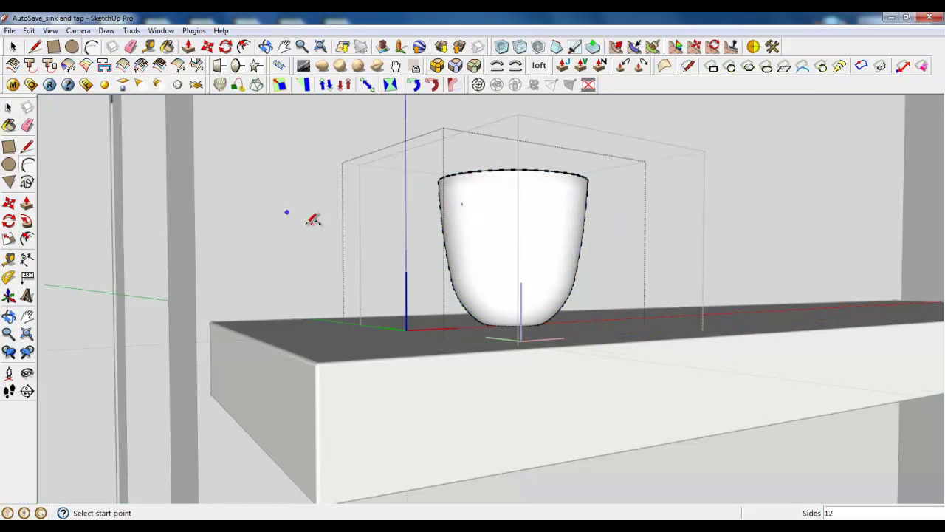
left_click(338, 202)
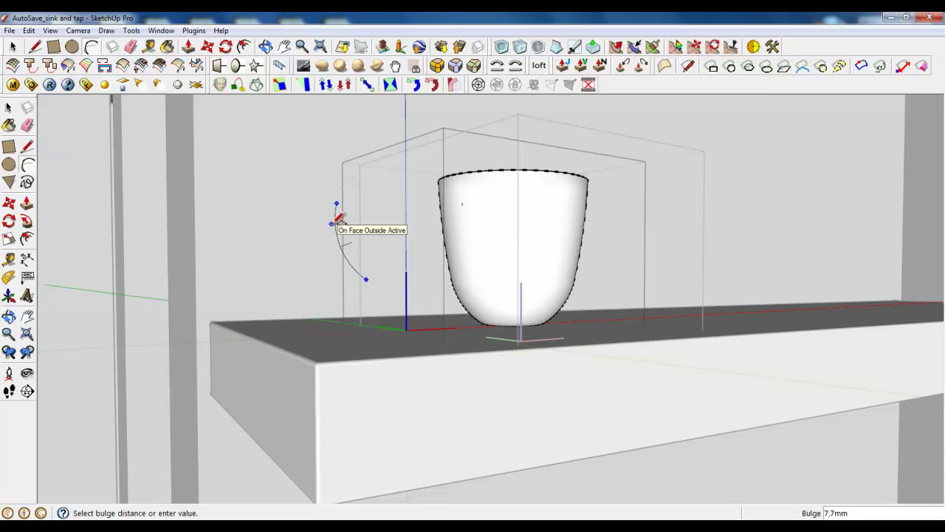
left_click(340, 204)
scroll(346, 203, "up", 2)
scroll(345, 203, "up", 1)
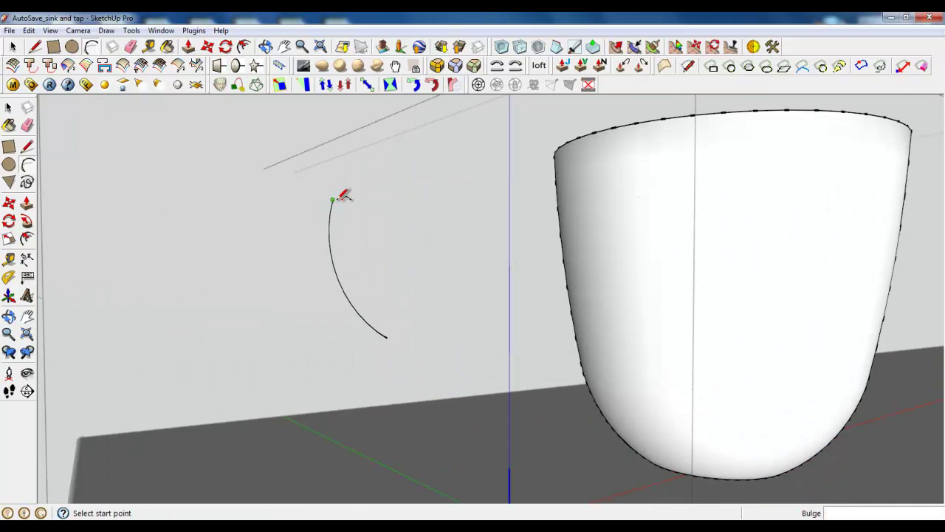
left_click(387, 168)
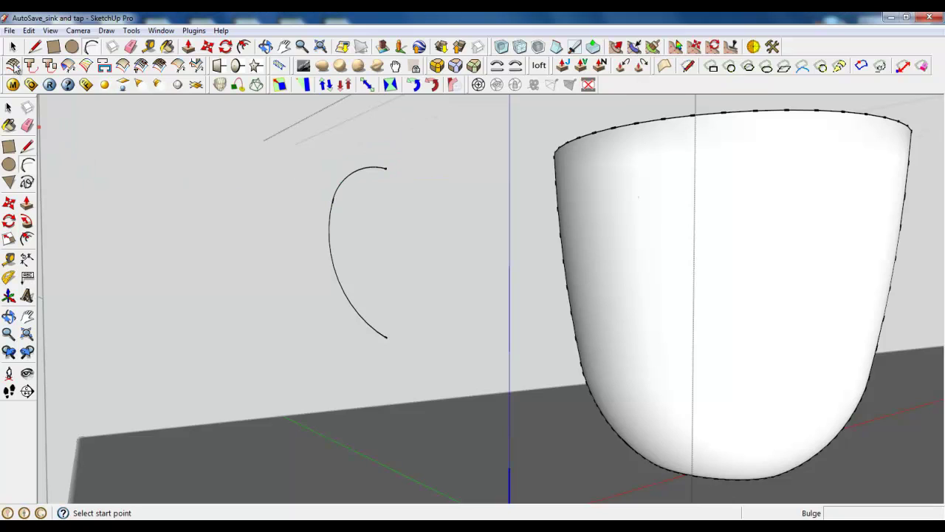
Weld the two arcs into a single curve, declining to close it.
left_click(12, 46)
left_click_drag(405, 303, 434, 364)
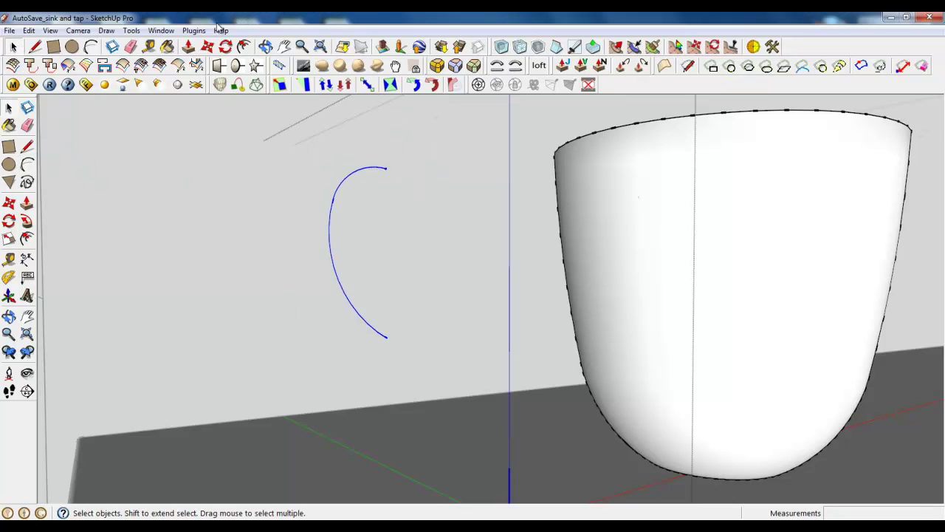
left_click(194, 31)
left_click(221, 208)
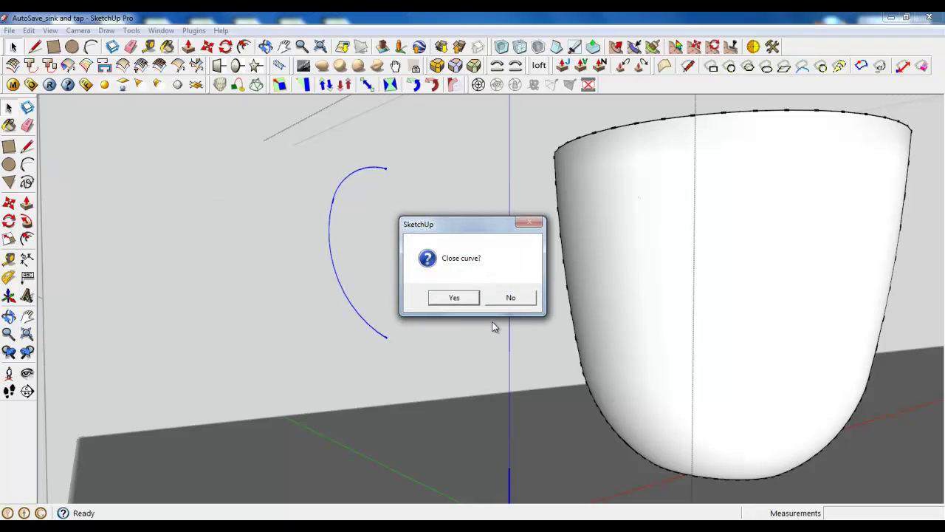
left_click(508, 297)
left_click(507, 299)
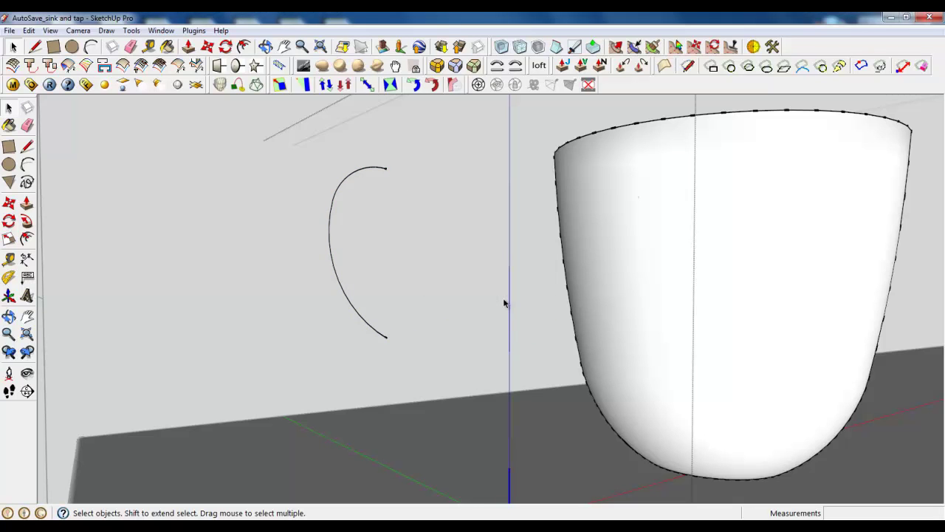
Create a Pipe Along Path on the curve in mm, with outside diameter 7.0 and inside diameter 0.0.
scroll(437, 248, "down", 2)
middle_click_drag(437, 249, 374, 198)
scroll(374, 198, "up", 2)
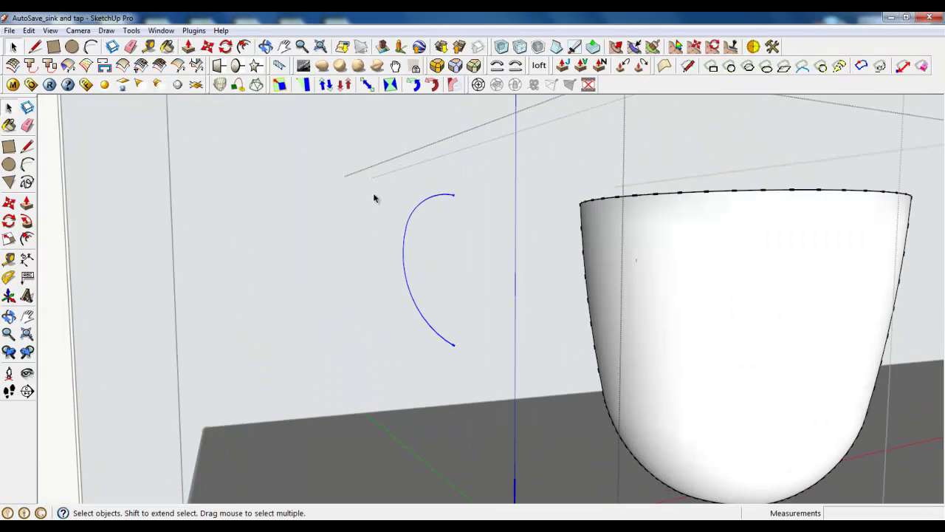
left_click(195, 31)
left_click(224, 153)
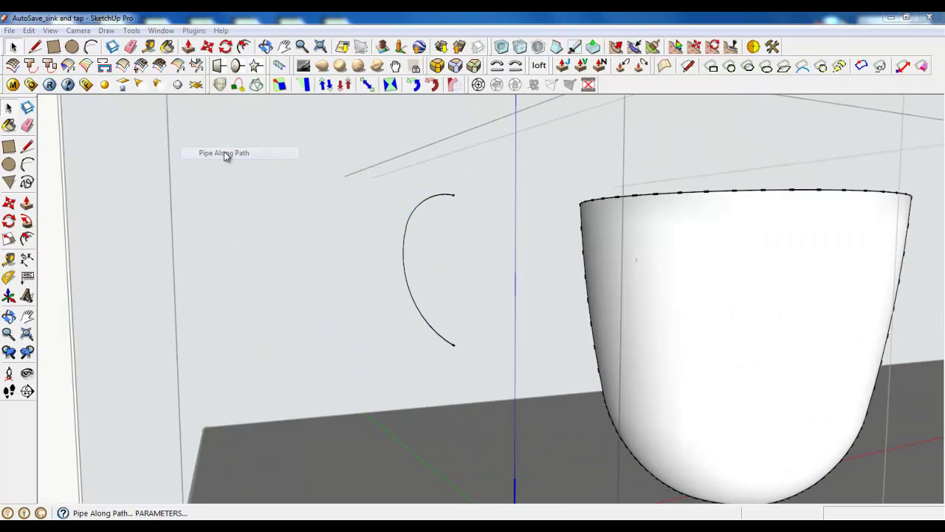
double_click(480, 252)
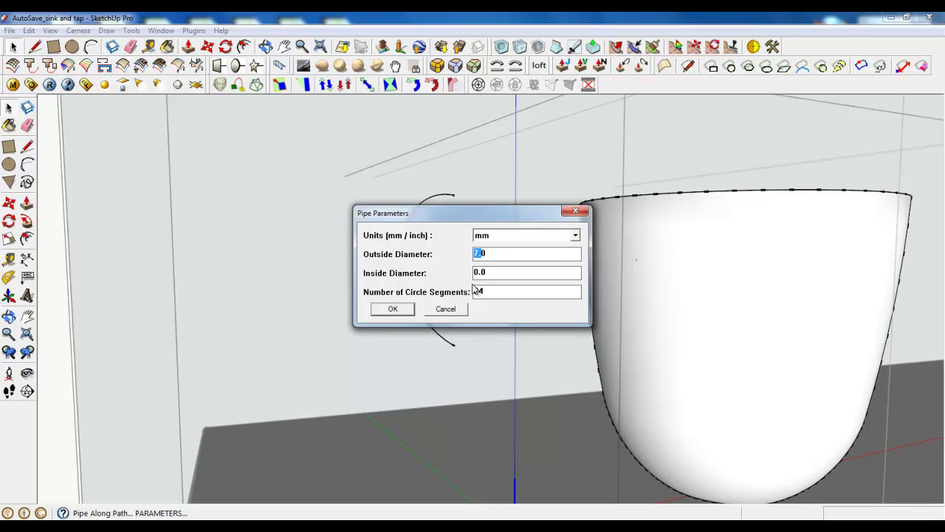
left_click(393, 308)
Move the pipe handle about 103 mm from its path curve onto the cup's wall.
scroll(471, 361, "down", 5)
middle_click_drag(481, 295, 576, 328)
scroll(349, 247, "up", 2)
left_click(206, 46)
scroll(347, 259, "up", 2)
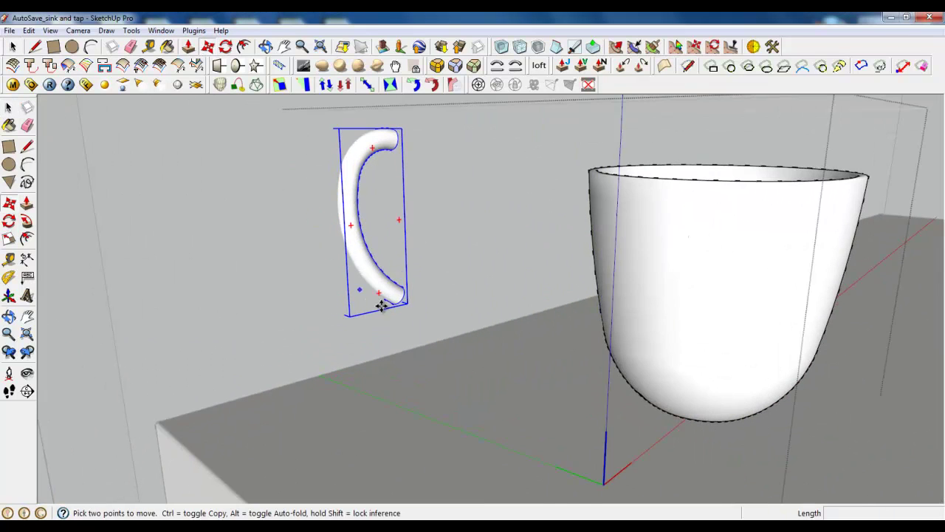
left_click(402, 302)
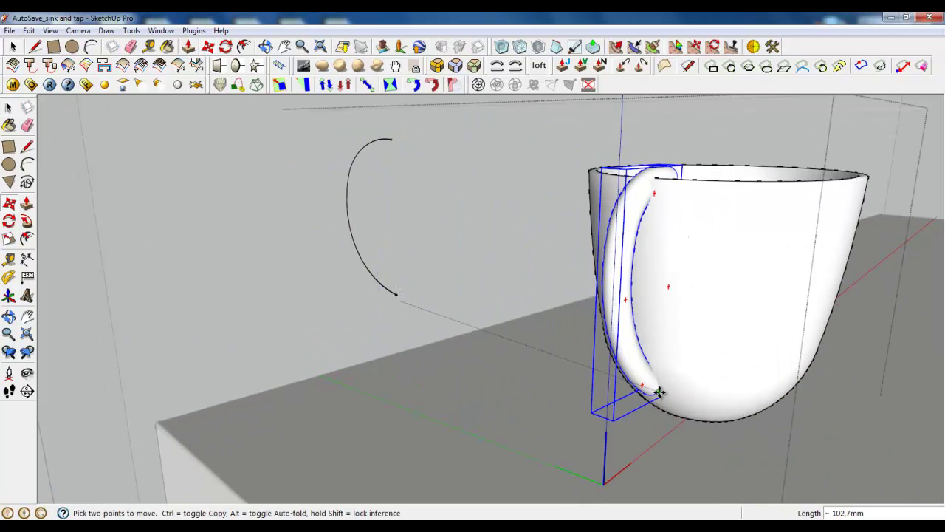
left_click(659, 397)
Scale the handle horizontally so that it projects farther out from the cup.
middle_click_drag(744, 310, 517, 266)
left_click(27, 257)
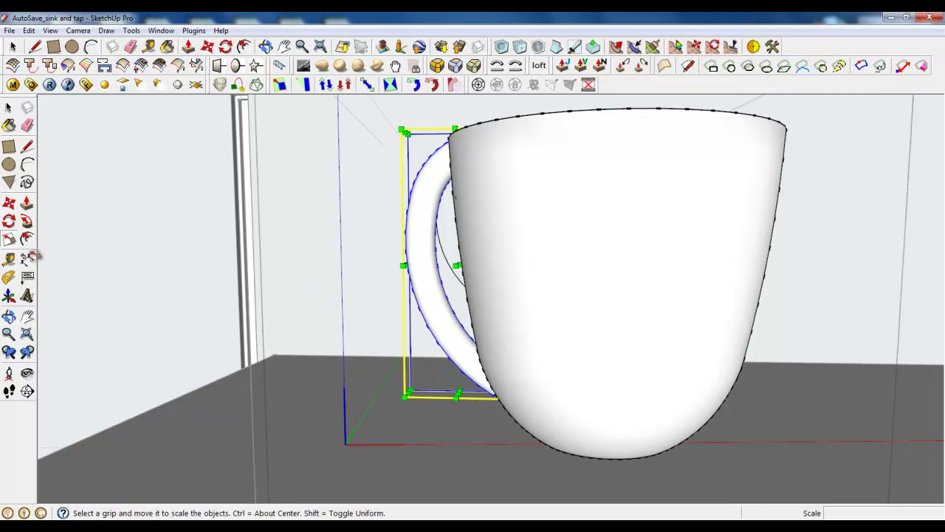
middle_click_drag(414, 303, 591, 345)
left_click_drag(612, 312, 578, 311)
middle_click_drag(750, 324, 568, 235)
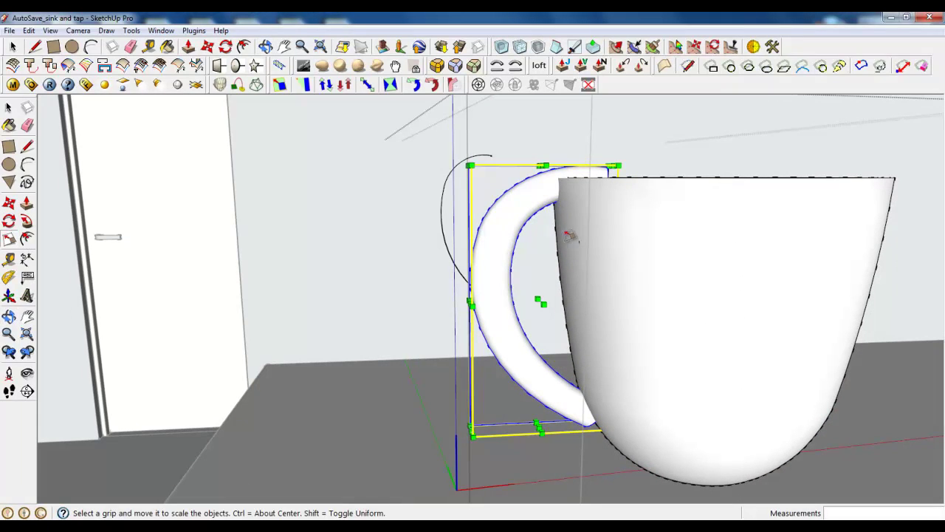
Lower the handle below the cup's rim and rotate it to follow the slanted wall.
left_click(207, 50)
left_click_drag(516, 216, 514, 235)
left_click(226, 47)
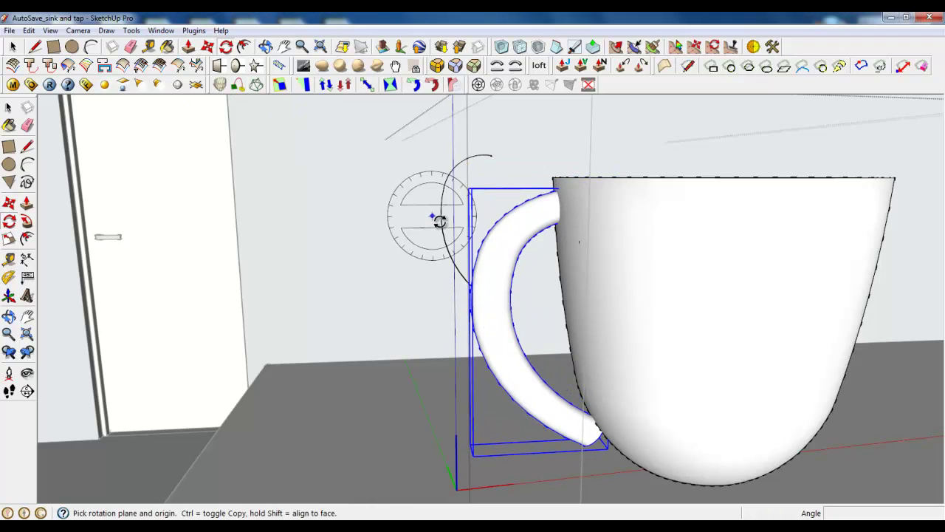
left_click(463, 233)
left_click(396, 223)
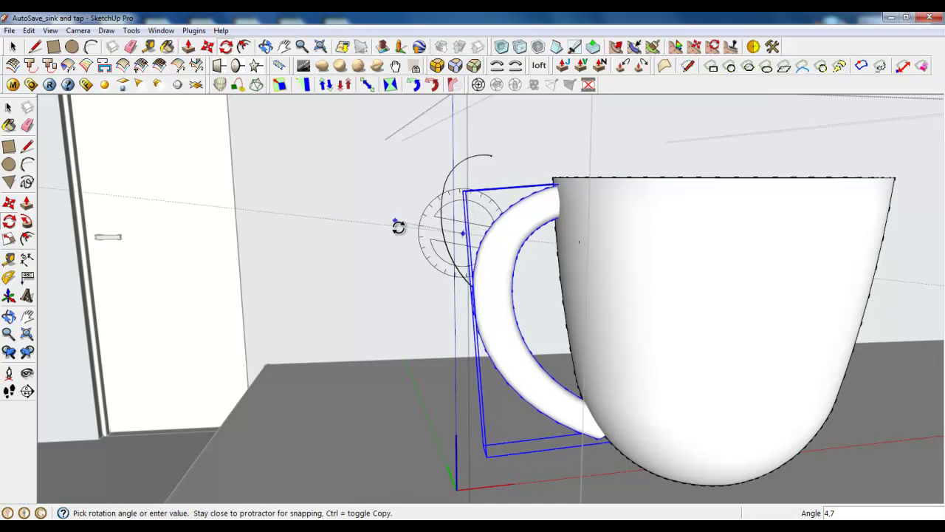
left_click(395, 220)
scroll(613, 257, "up", 1)
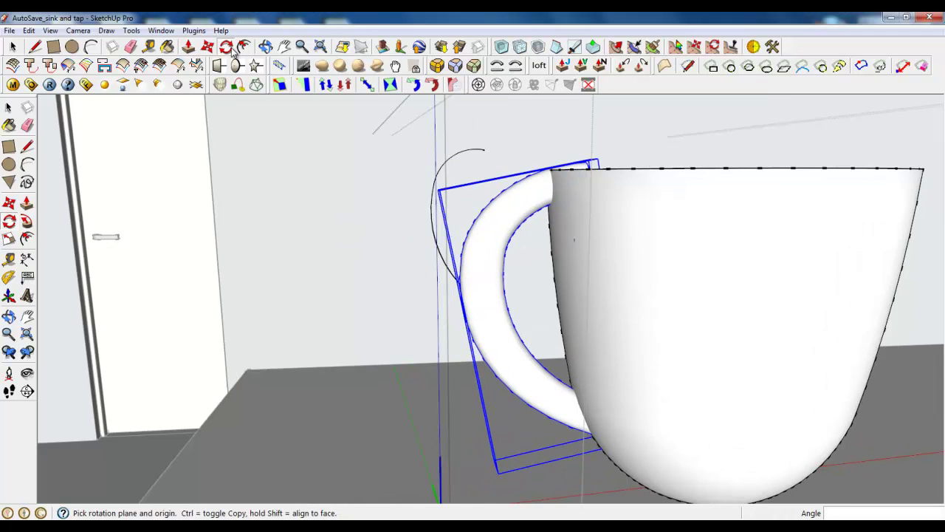
Move the rotated handle about 5 mm down along the cup.
left_click(208, 47)
left_click(502, 204)
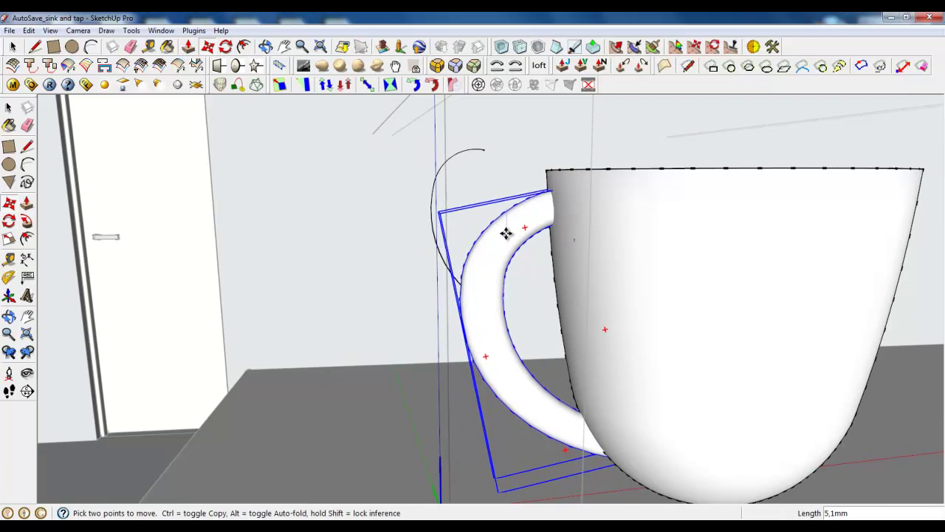
scroll(448, 194, "down", 3)
middle_click_drag(448, 194, 489, 246)
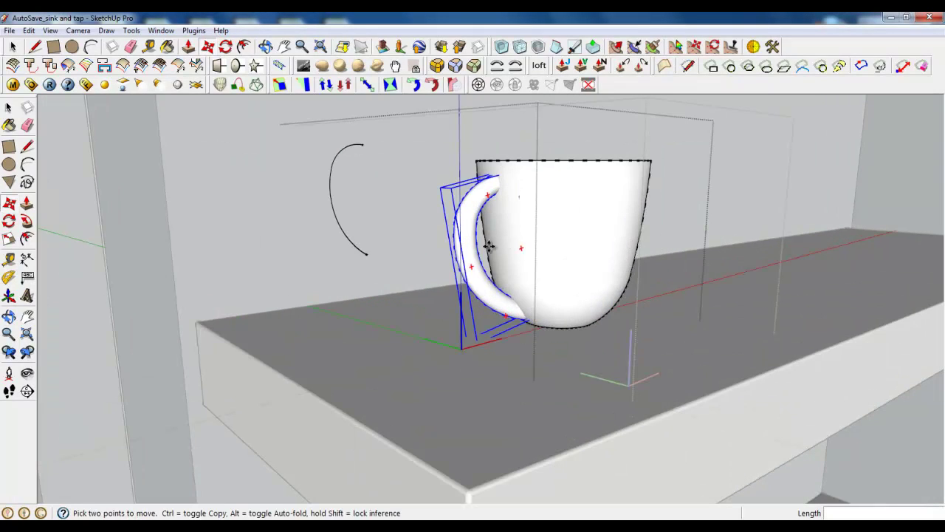
Scale the handle along the blue axis from its lower end to make it slightly shorter.
left_click(9, 238)
scroll(507, 316, "up", 3)
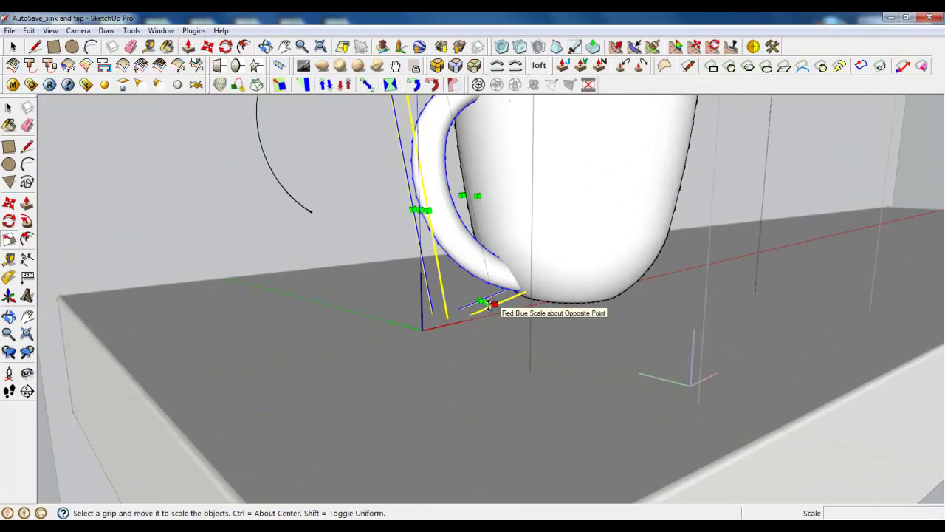
left_click_drag(486, 305, 484, 284)
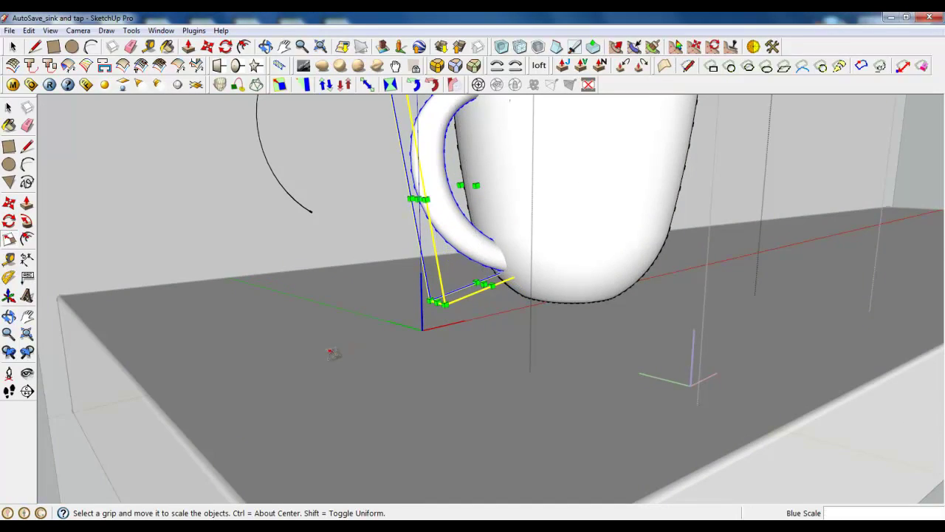
Scale the handle's outer side toward the cup to reduce its projection slightly.
scroll(334, 354, "down", 4)
middle_click_drag(334, 353, 458, 280)
scroll(459, 278, "up", 3)
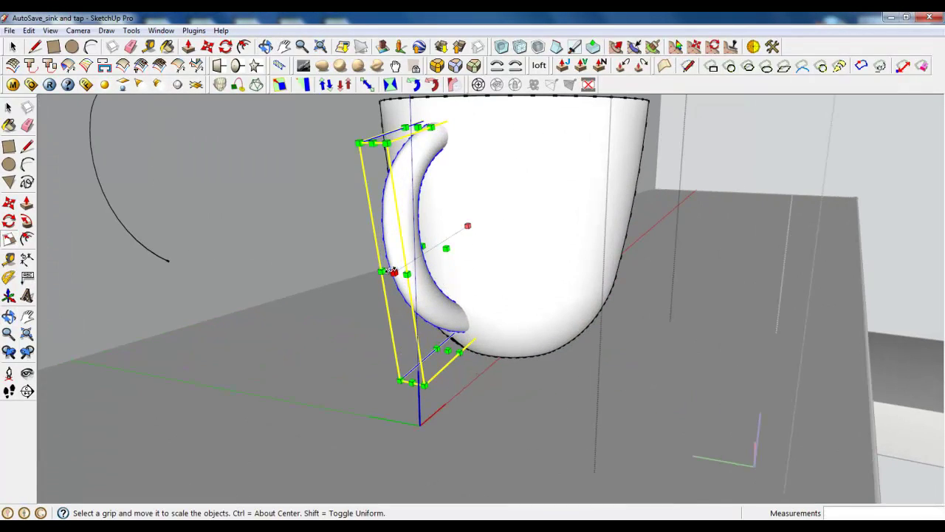
left_click_drag(392, 271, 402, 265)
middle_click_drag(500, 239, 282, 248)
scroll(235, 97, "up", 2)
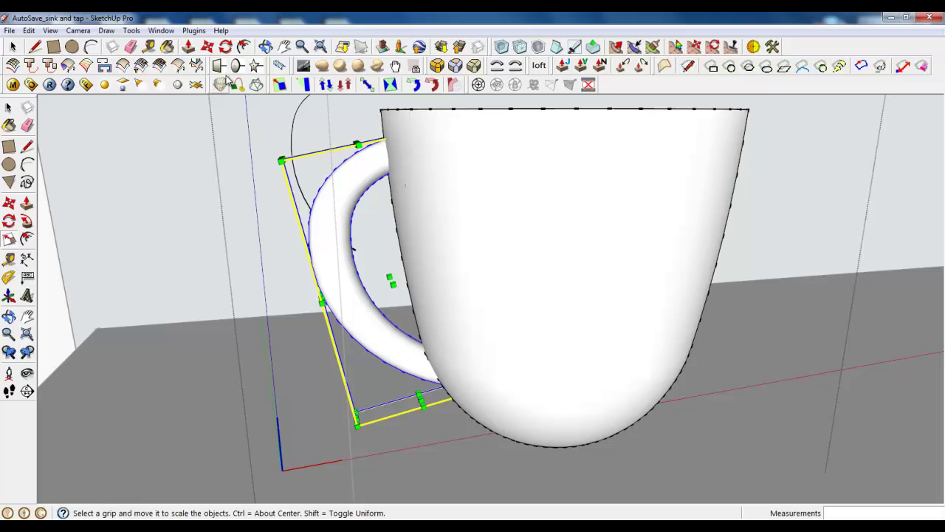
Move the handle slightly outward from the cup's wall.
left_click(207, 47)
left_click_drag(332, 243, 304, 243)
scroll(305, 242, "down", 5)
middle_click_drag(320, 228, 558, 289)
scroll(555, 286, "up", 1)
Delete the leftover path curve beside the cup and leave the cup's editing mode.
left_click(13, 47)
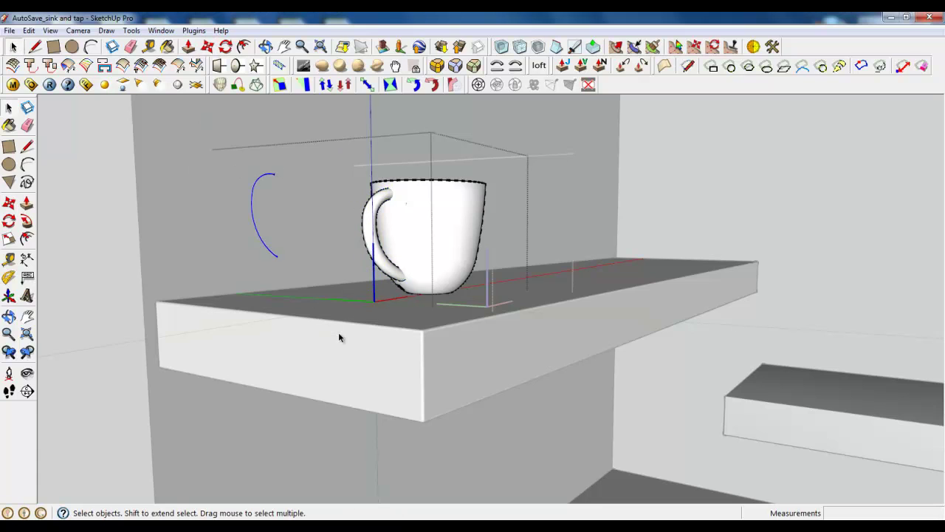
right_click(261, 186)
left_click(263, 184)
scroll(263, 183, "down", 5)
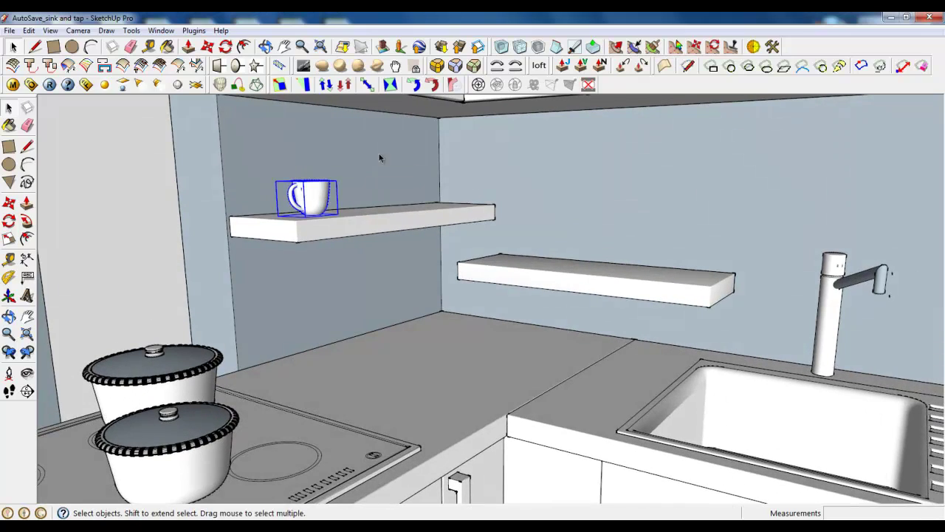
Draw a roughly square rectangle of about 121 by 120 mm on top of the lower wall shelf.
scroll(407, 229, "down", 4)
middle_click_drag(456, 251, 671, 329)
scroll(672, 329, "up", 5)
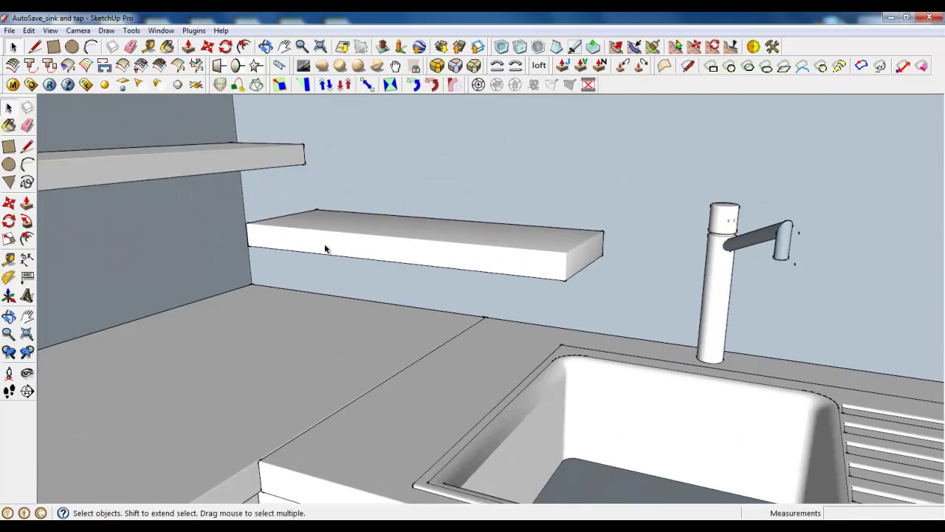
scroll(325, 246, "up", 4)
middle_click_drag(327, 247, 444, 263)
scroll(411, 256, "down", 3)
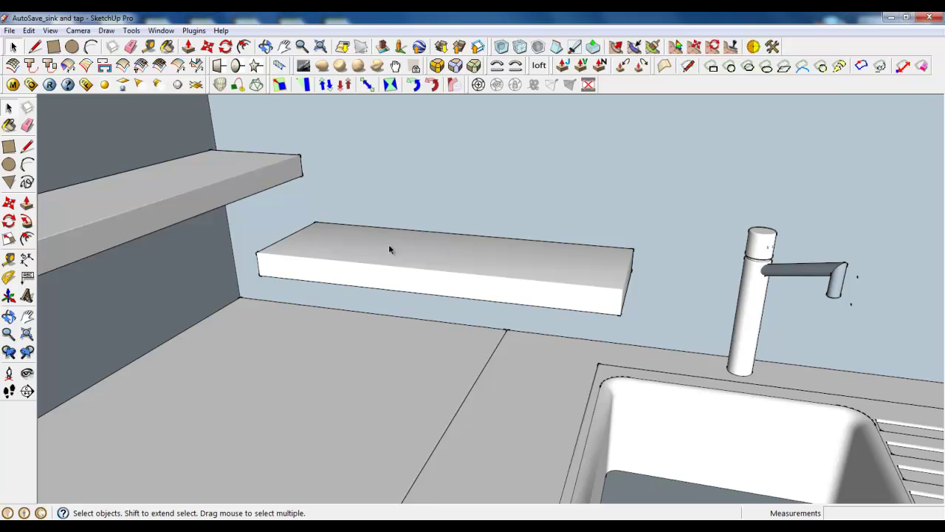
scroll(383, 143, "up", 1)
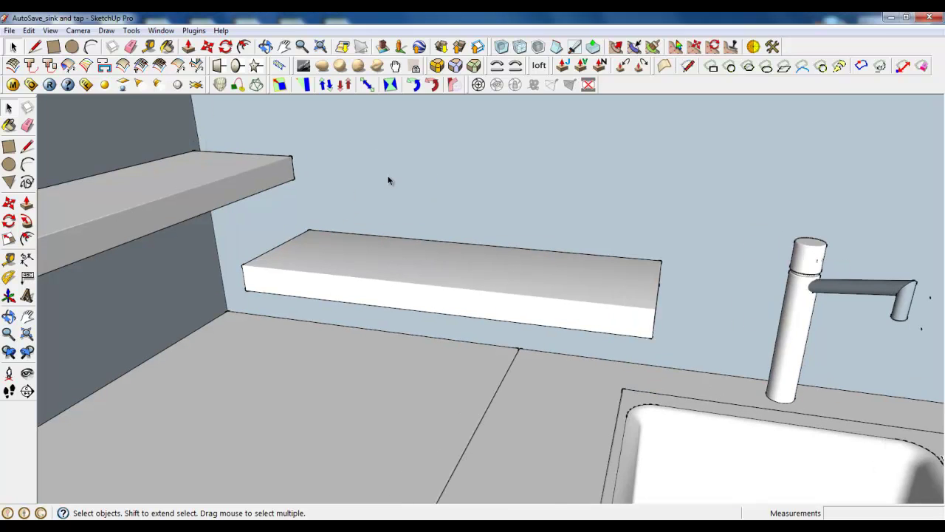
scroll(389, 180, "up", 1)
scroll(406, 266, "up", 1)
scroll(462, 308, "up", 2)
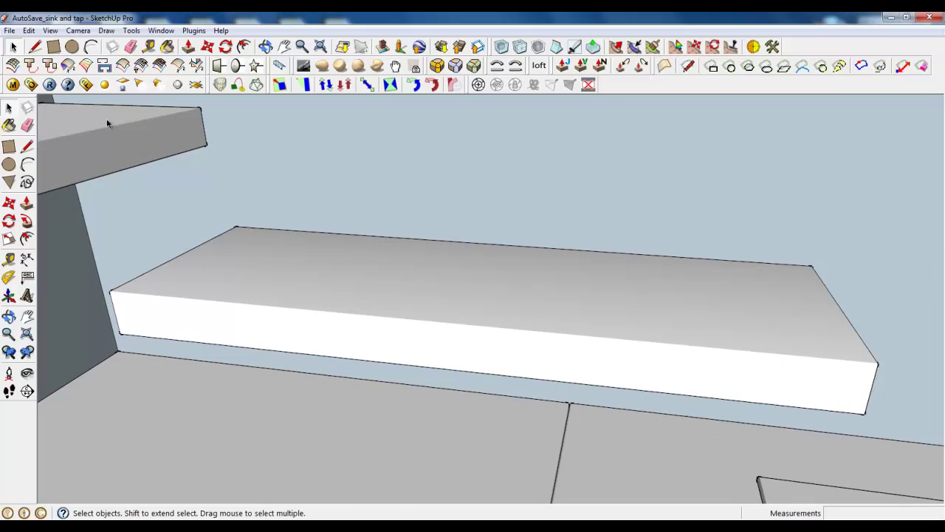
left_click(53, 46)
left_click(274, 241)
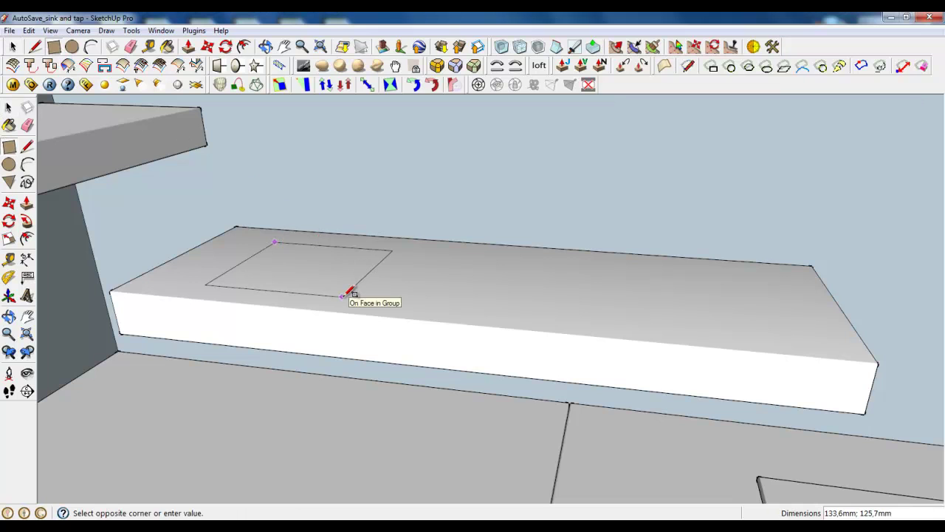
left_click(330, 291)
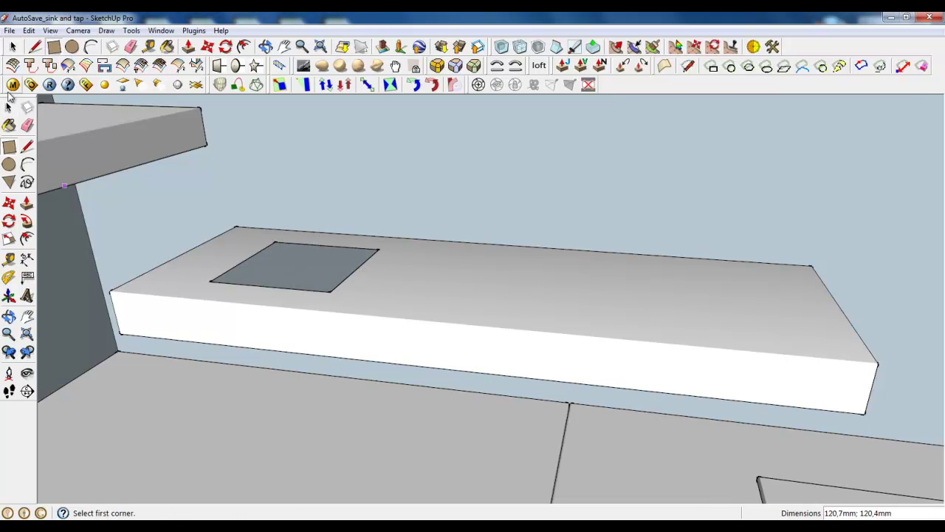
Offset the outline of the square on the shelf inward to form a smaller concentric square.
left_click(13, 47)
scroll(257, 261, "up", 1)
middle_click_drag(292, 274, 276, 332)
scroll(315, 250, "up", 2)
left_click(256, 85)
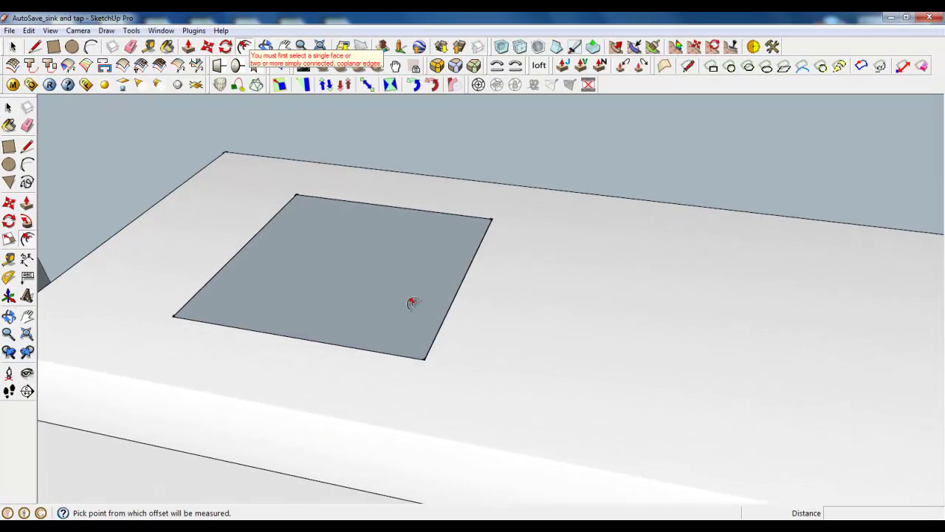
left_click(411, 301)
left_click(412, 303)
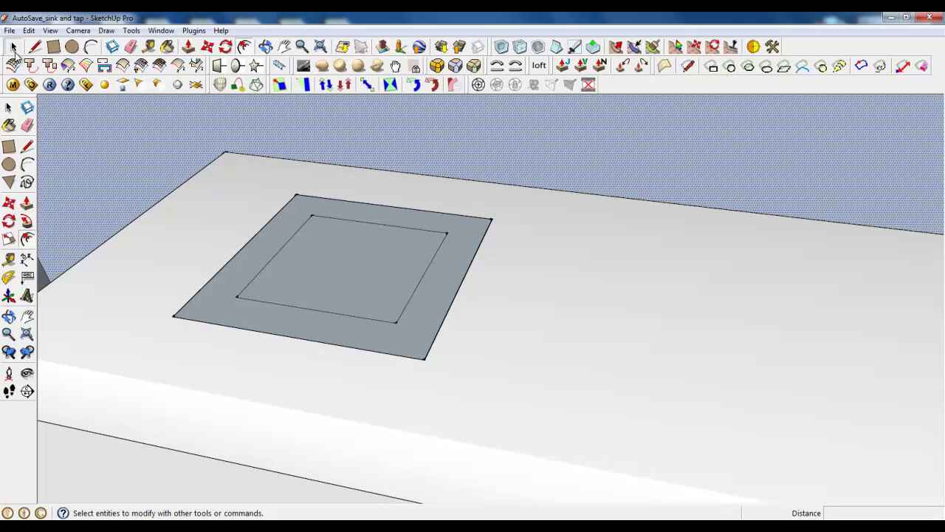
Select the outer square's border and delete it, keeping only the inner square.
left_click(12, 46)
triple_click(412, 325)
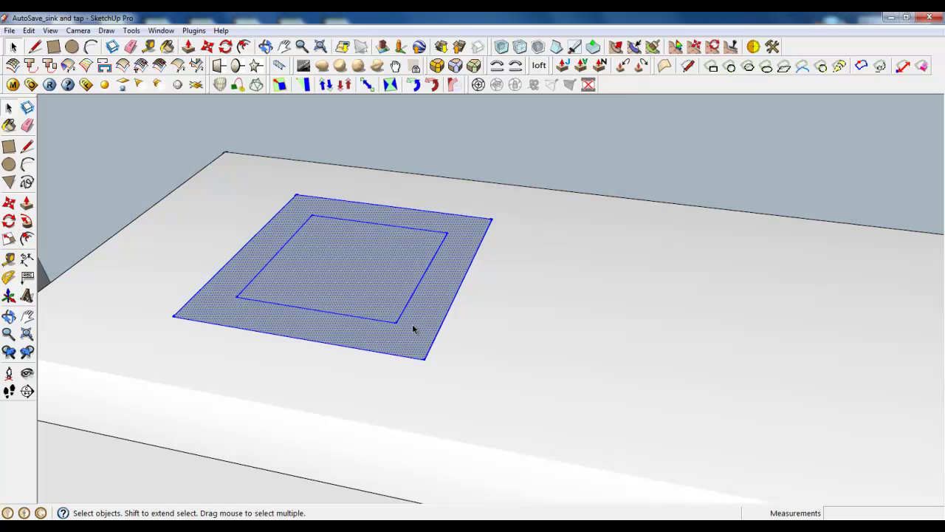
double_click(388, 294, "shift")
left_click(409, 319, "shift")
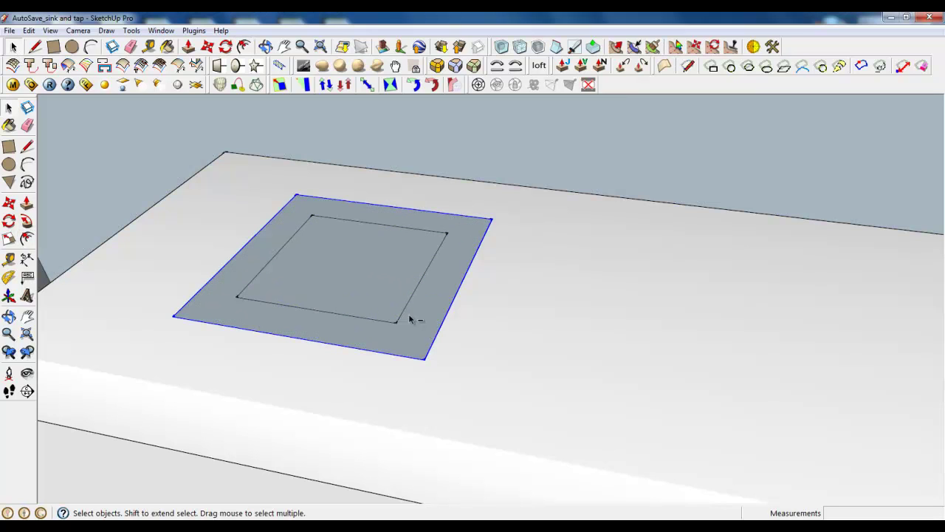
key("Delete")
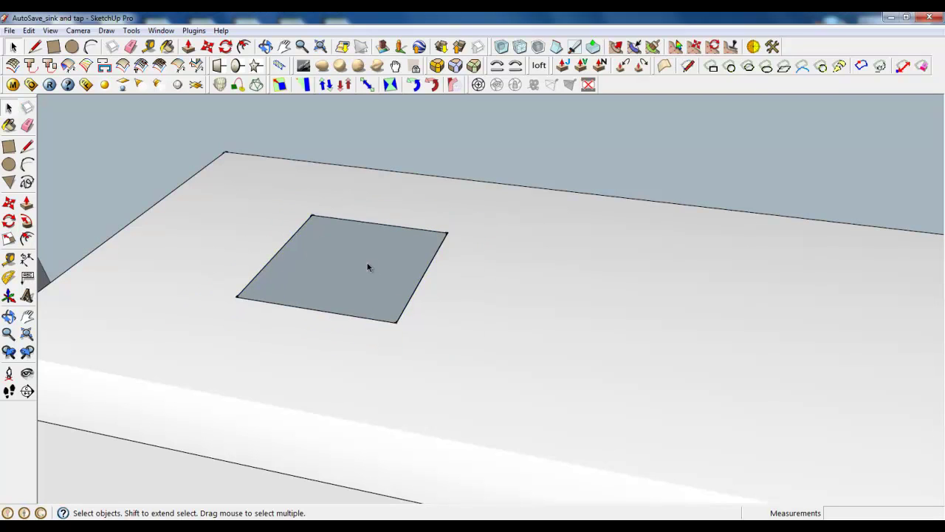
Make the remaining square and its edges a group and open the group for editing.
double_click(369, 264)
middle_click_drag(392, 323, 331, 249)
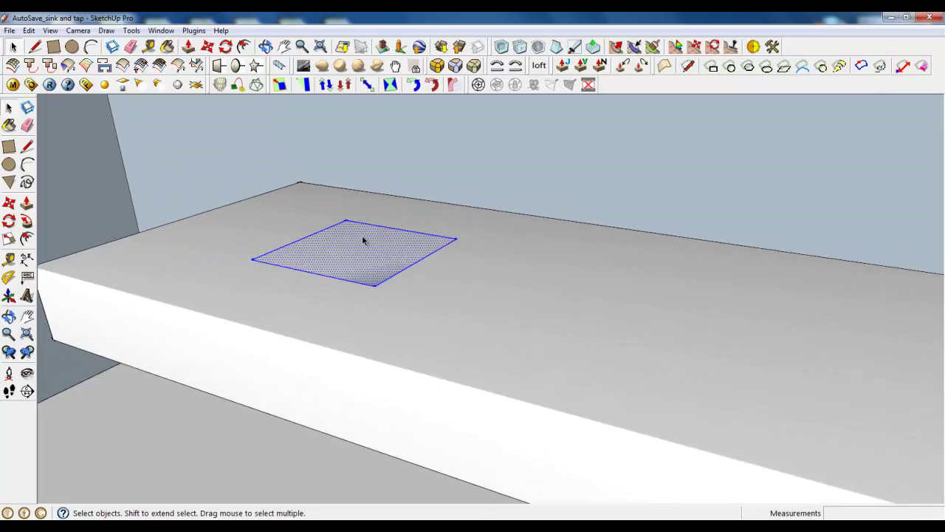
right_click(366, 248)
left_click(405, 352)
double_click(334, 254)
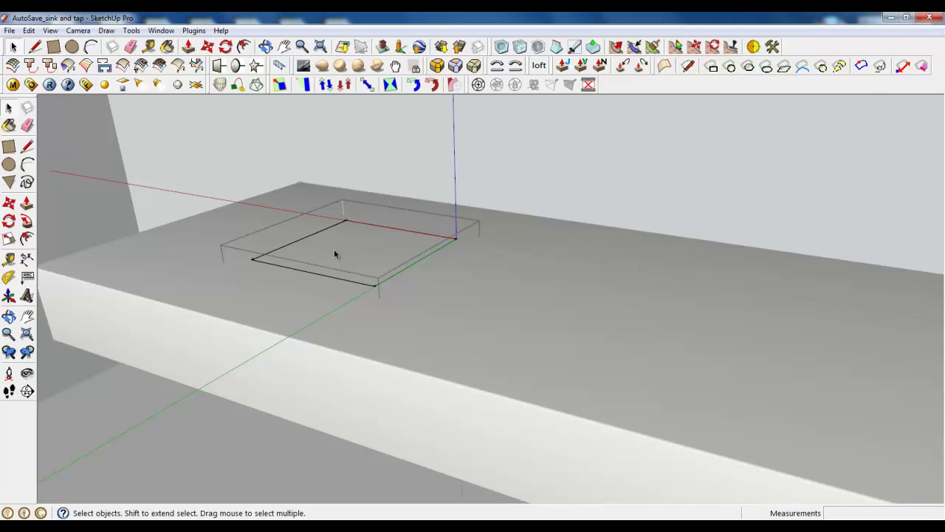
Push/Pull the square face upward about 80 mm to form a box.
left_click(189, 46)
scroll(375, 327, "down", 2)
left_click_drag(375, 327, 361, 193)
middle_click_drag(334, 291, 371, 270)
scroll(339, 240, "up", 3)
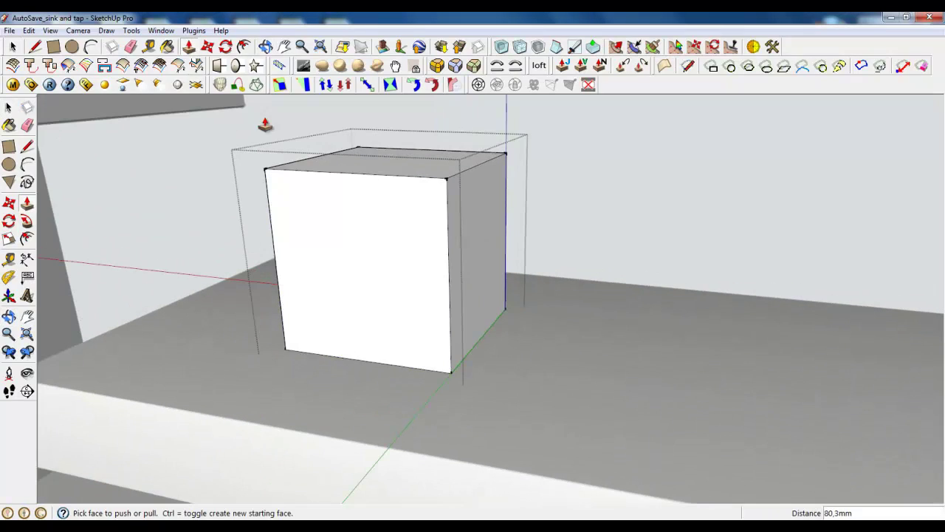
Offset the outlines of three side faces of the box inward by about 10 mm.
left_click(244, 46)
left_click(322, 241)
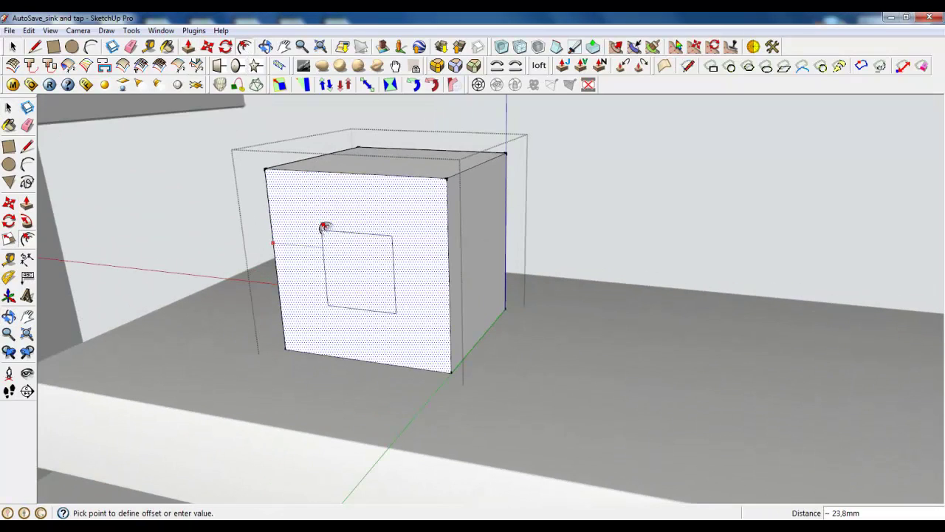
left_click(290, 181)
middle_click_drag(359, 222, 418, 174)
left_click(418, 174)
left_click(354, 194)
middle_click_drag(355, 194, 457, 107)
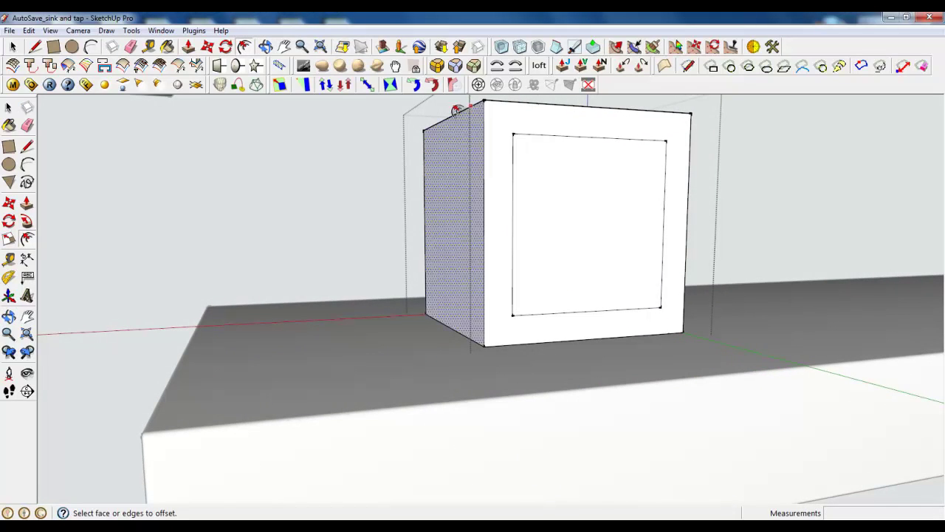
left_click(475, 122)
left_click(513, 141)
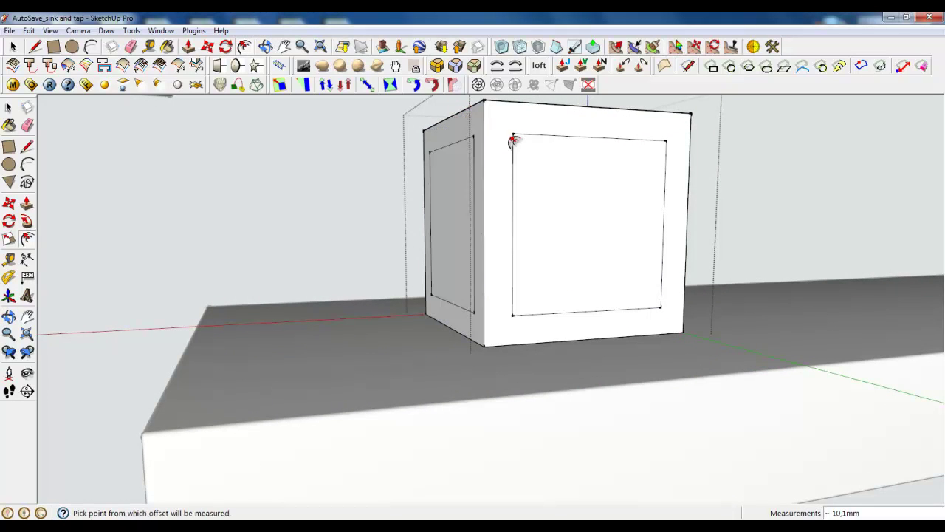
Push the inset panels on the three side faces inward as shallow recesses, the last one about 4 mm deep.
middle_click_drag(513, 141, 396, 341)
left_click(190, 47)
left_click(419, 243)
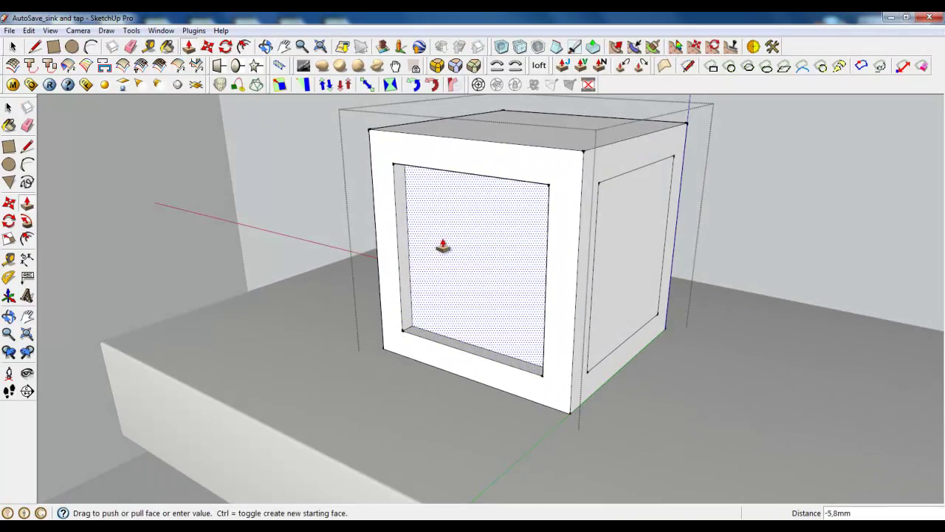
left_click(462, 249)
left_click(608, 295)
left_click(597, 289)
middle_click_drag(597, 289, 510, 277)
left_click(460, 263)
left_click(472, 256)
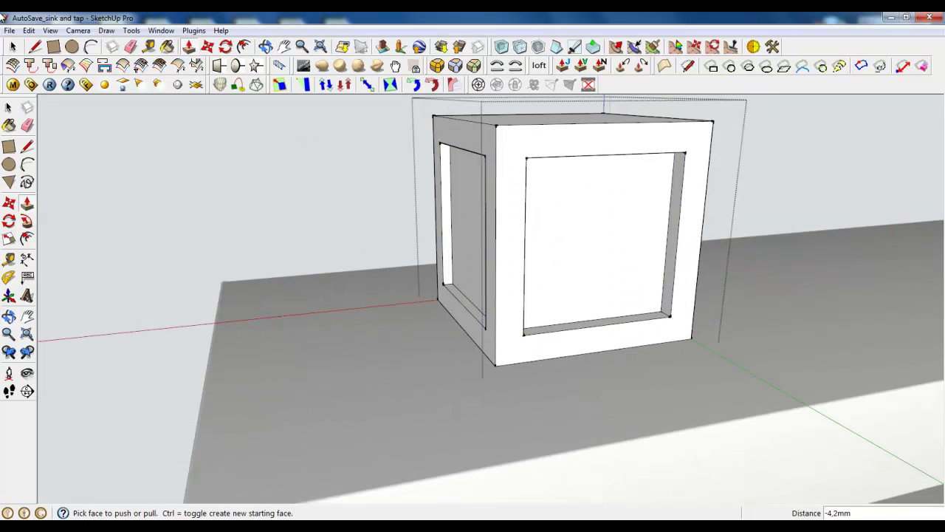
Select the frame faces around the recessed panels with their edges and round their corners with a 1.0 mm offset and 3 segments.
left_click(12, 48)
scroll(155, 259, "down", 2)
scroll(402, 243, "up", 3)
double_click(357, 167)
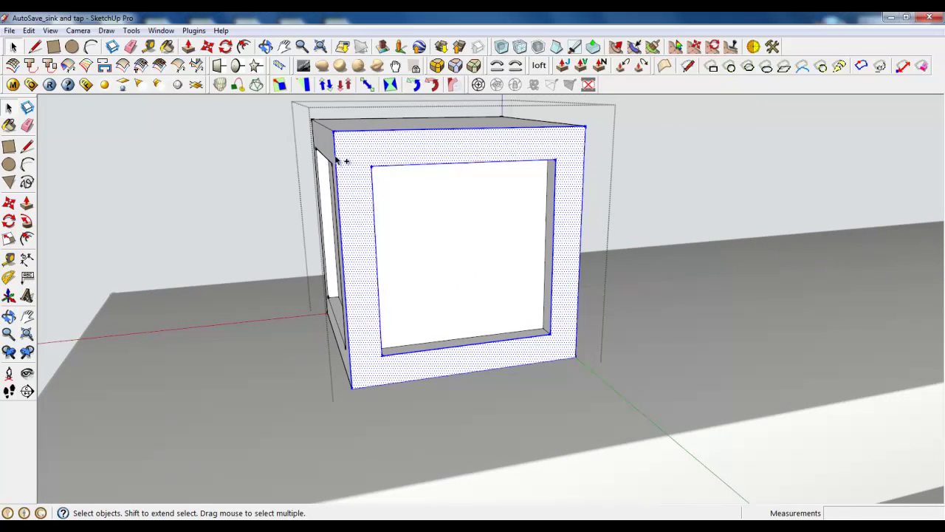
middle_click_drag(528, 179, 177, 170)
double_click(487, 135, "ctrl")
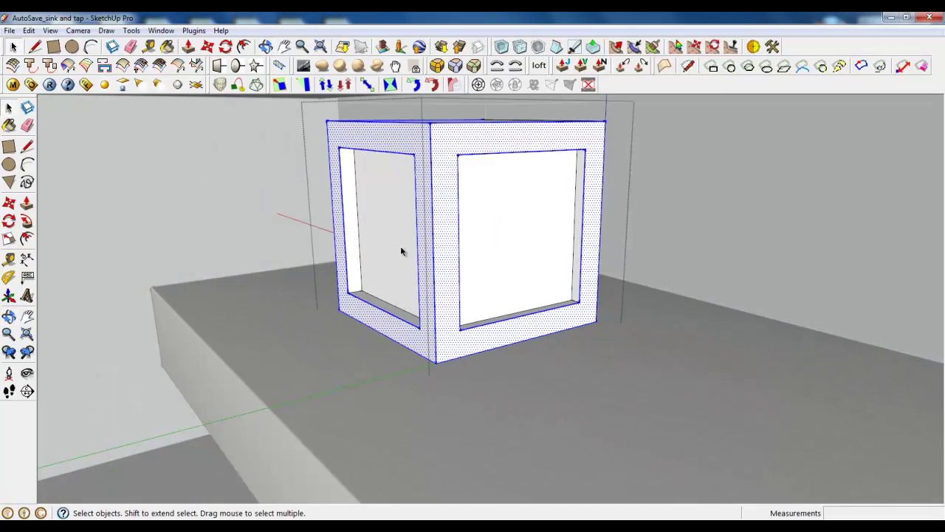
middle_click_drag(402, 250, 561, 248)
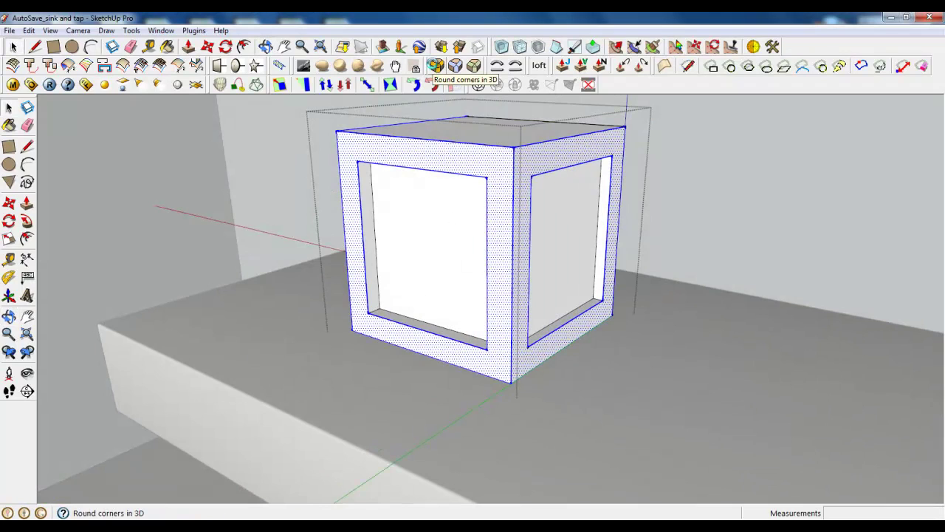
left_click(437, 66)
mouse_move(460, 175)
middle_mouse_down()
mouse_move(492, 164)
mouse_move(477, 182)
middle_mouse_up()
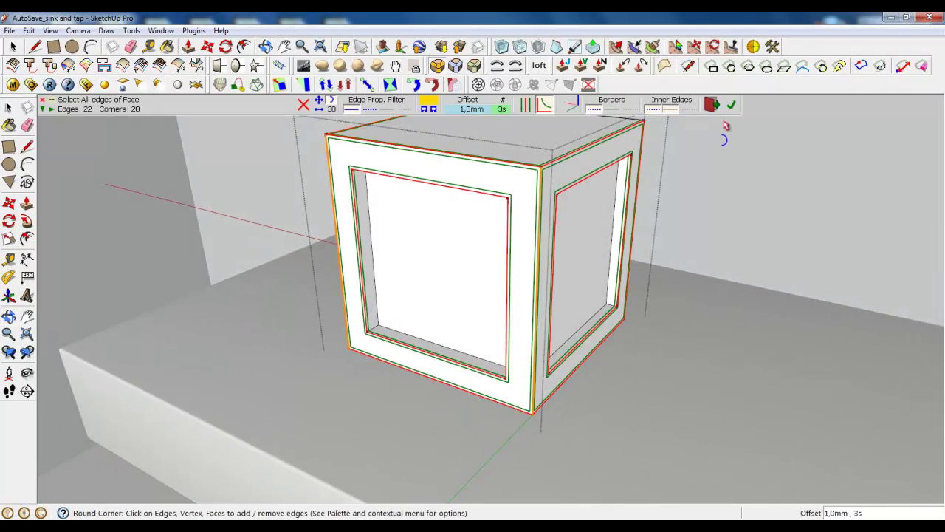
left_click(731, 105)
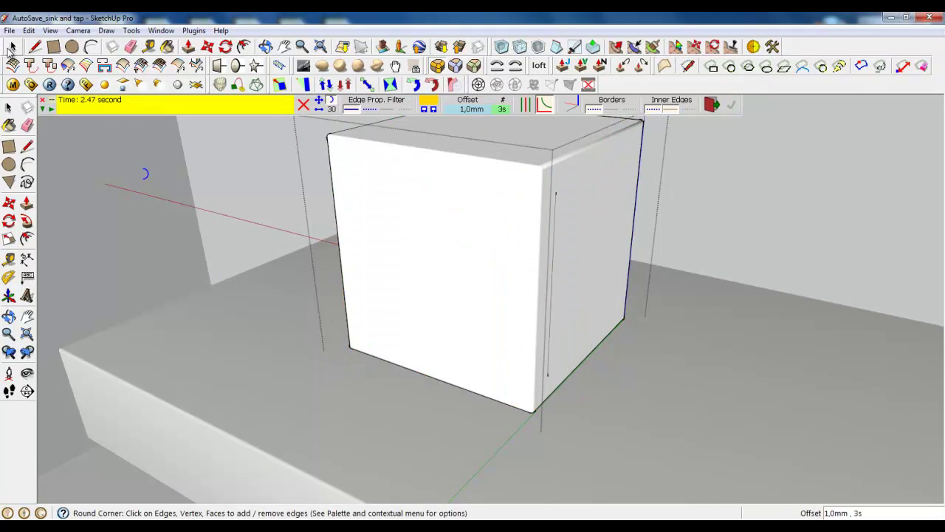
Delete the extra faces covering the recessed panels on the two visible sides of the box.
left_click(12, 46)
left_click(404, 243)
key("Delete")
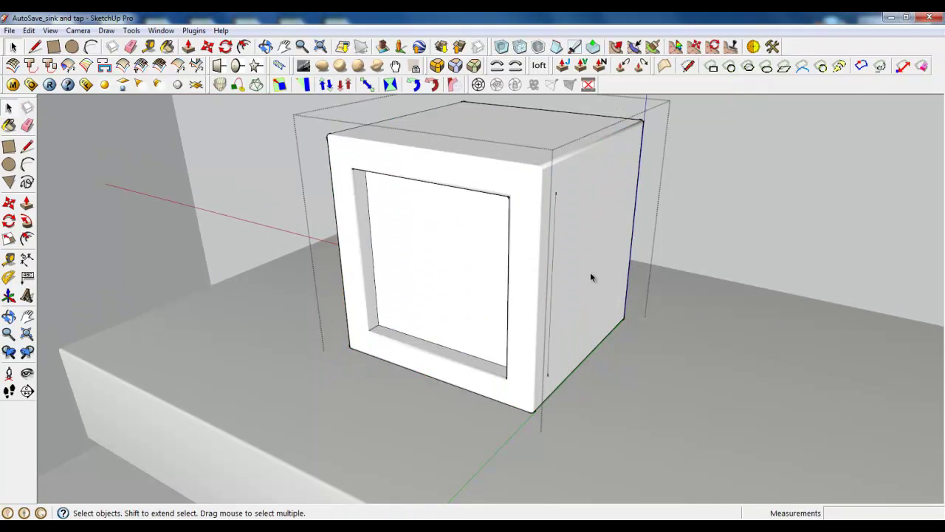
left_click(590, 273)
key("Delete")
Select the box's connected surfaces and turn on the display of hidden geometry.
middle_click_drag(377, 362, 382, 192)
triple_click(382, 192)
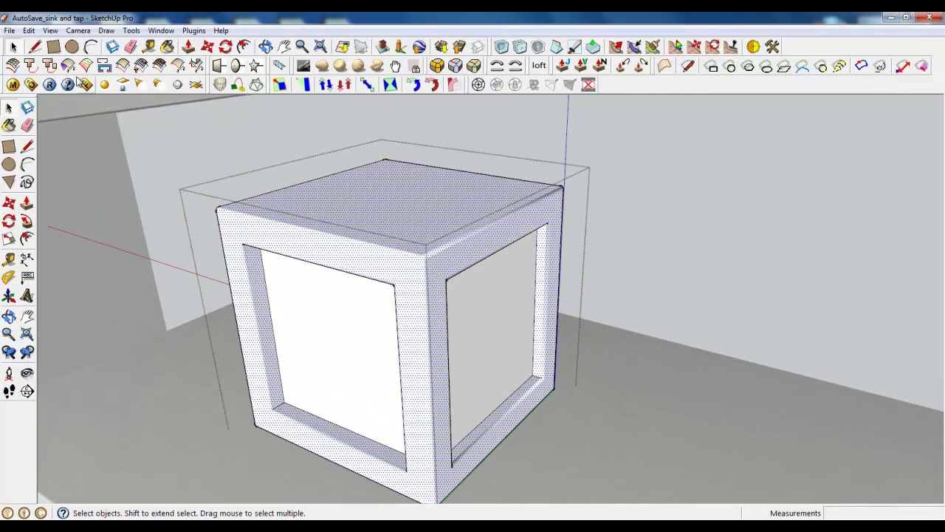
left_click(52, 34)
left_click(71, 75)
Select the box's top face and offset its outline inward by about 3.9 mm.
left_click(411, 191)
scroll(334, 225, "up", 2)
middle_click_drag(334, 226, 351, 240)
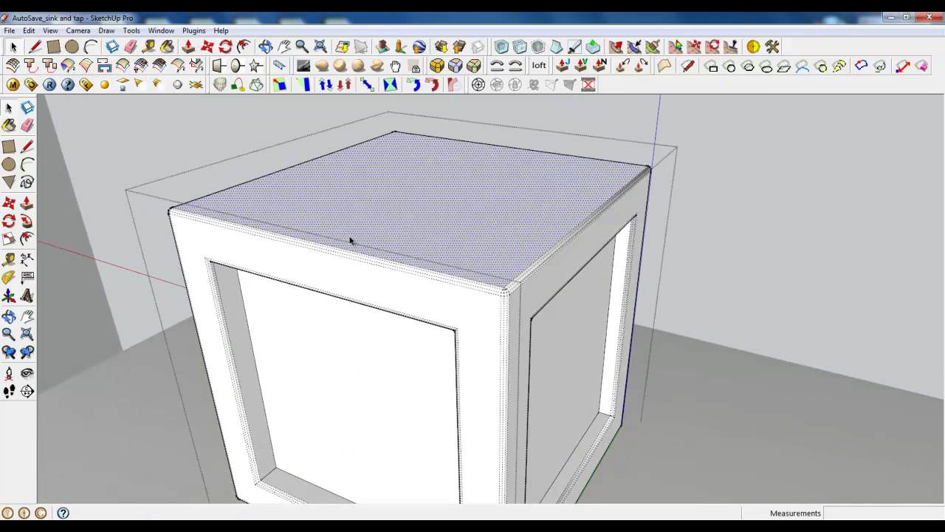
scroll(347, 239, "down", 4)
scroll(359, 240, "up", 6)
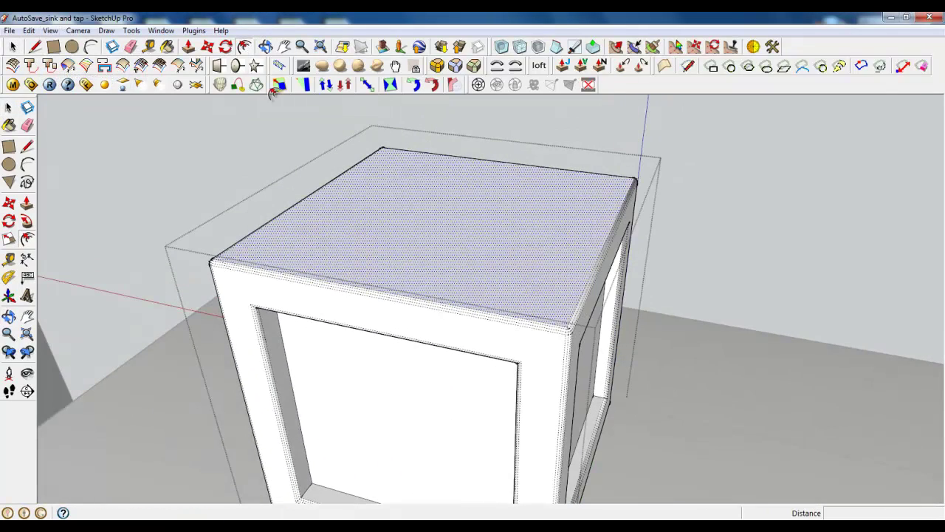
left_click(327, 278)
left_click(218, 256)
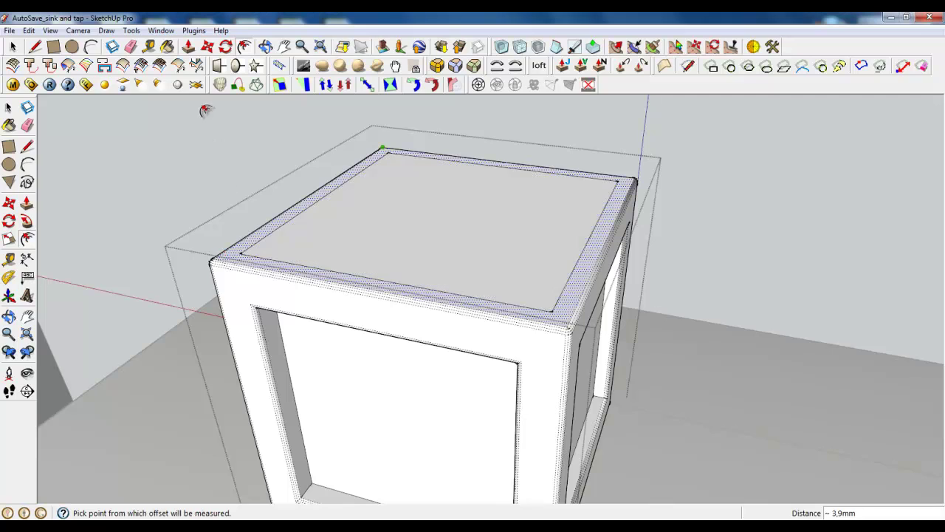
Make the inner top face and its edges a separate group and open that group for editing.
left_click(50, 84)
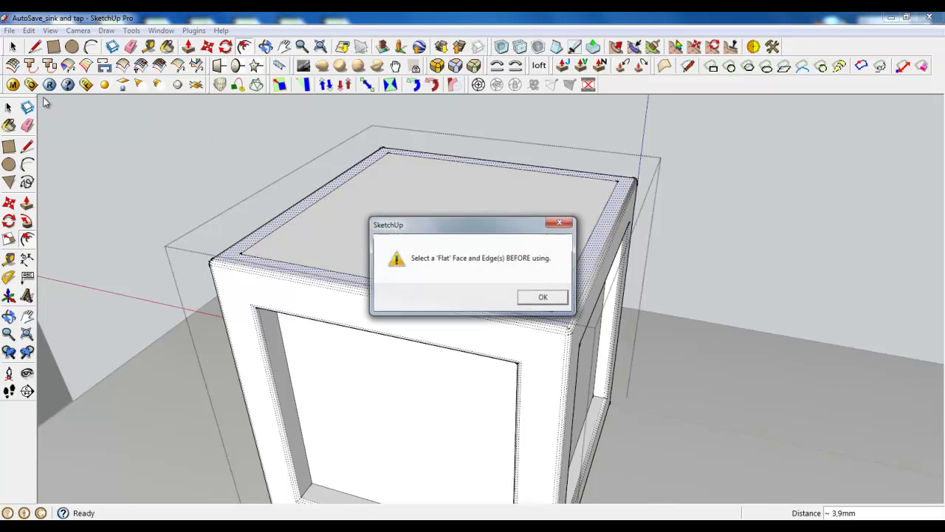
left_click(541, 298)
right_click(412, 192)
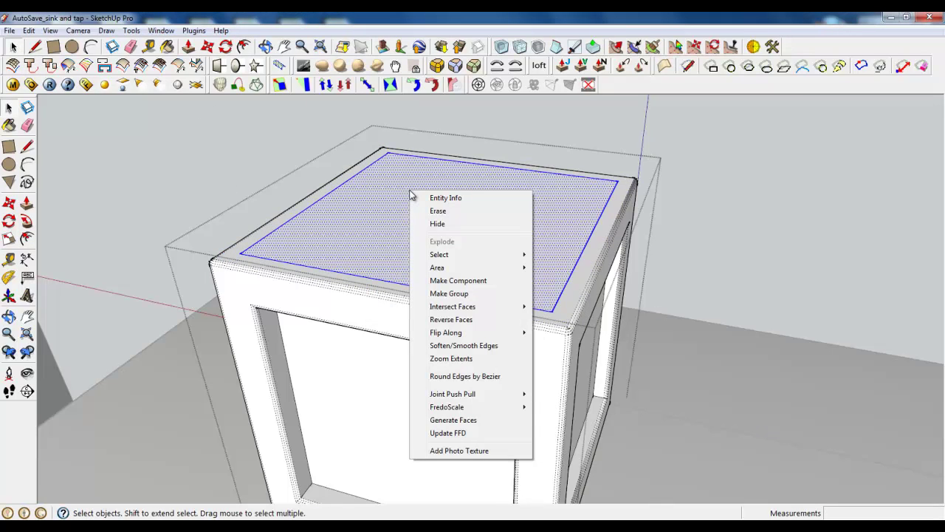
left_click(457, 297)
middle_click_drag(379, 291, 363, 258)
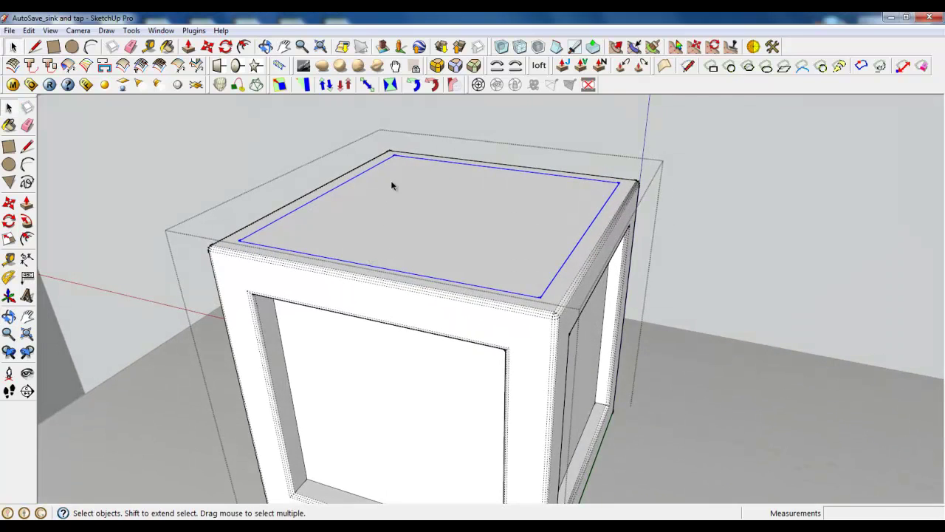
double_click(391, 183)
Pull the grouped top face up into a thin lid and extend its sides outward to the box's edges.
left_click(168, 47)
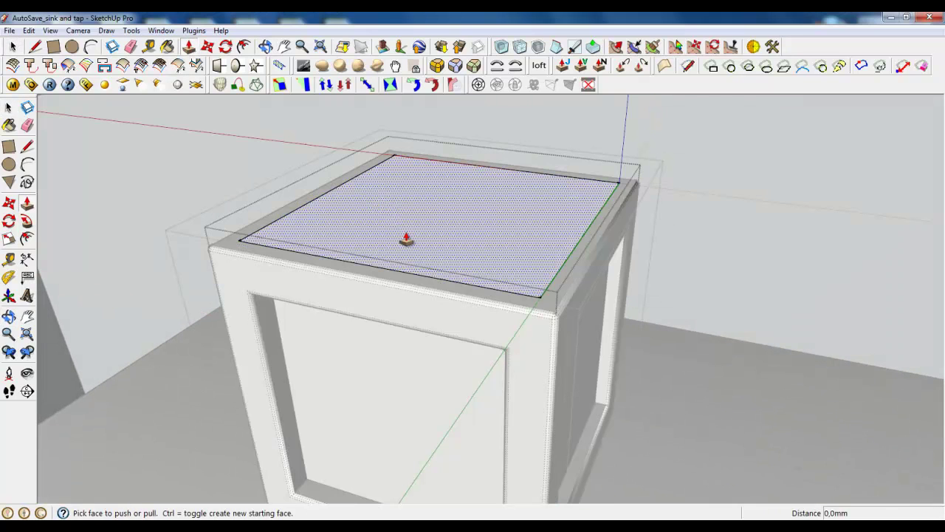
left_click_drag(407, 220, 403, 226)
left_click_drag(405, 264, 443, 318)
left_click_drag(546, 297, 570, 329)
middle_click_drag(344, 306, 433, 158)
left_click_drag(409, 178, 404, 190)
left_click(404, 190)
middle_click_drag(606, 205, 423, 227)
left_click_drag(541, 155, 555, 207)
Draw two diagonal lines between opposite corners across the lid's top face.
middle_click_drag(360, 213, 584, 295)
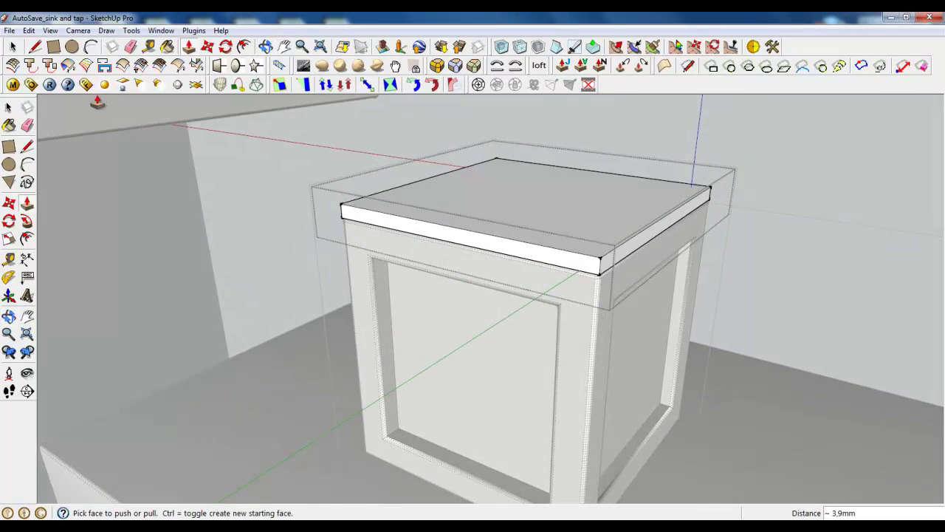
left_click(35, 47)
middle_click_drag(443, 258, 491, 150)
left_click(488, 154)
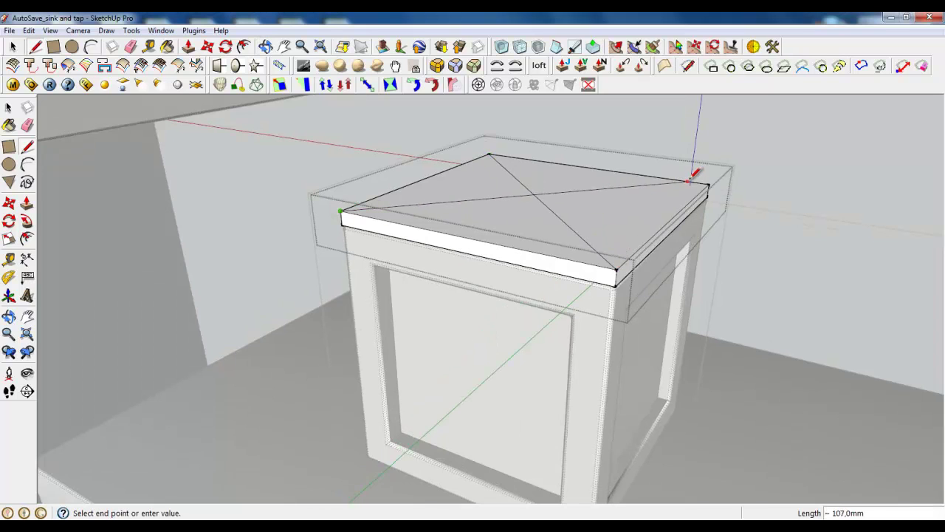
Move the crossing point of the diagonals straight up to shape the lid's top into a low pyramid.
left_click(207, 46)
scroll(554, 202, "up", 3)
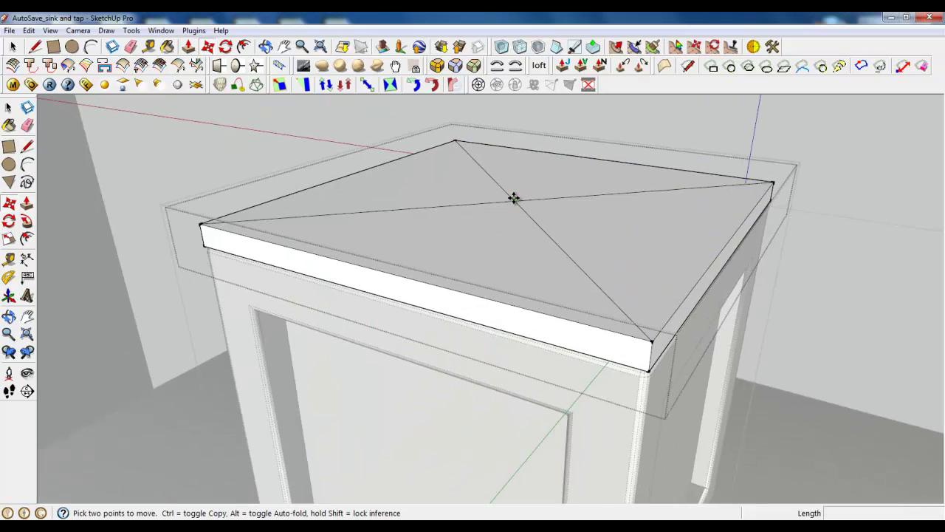
scroll(516, 198, "down", 3)
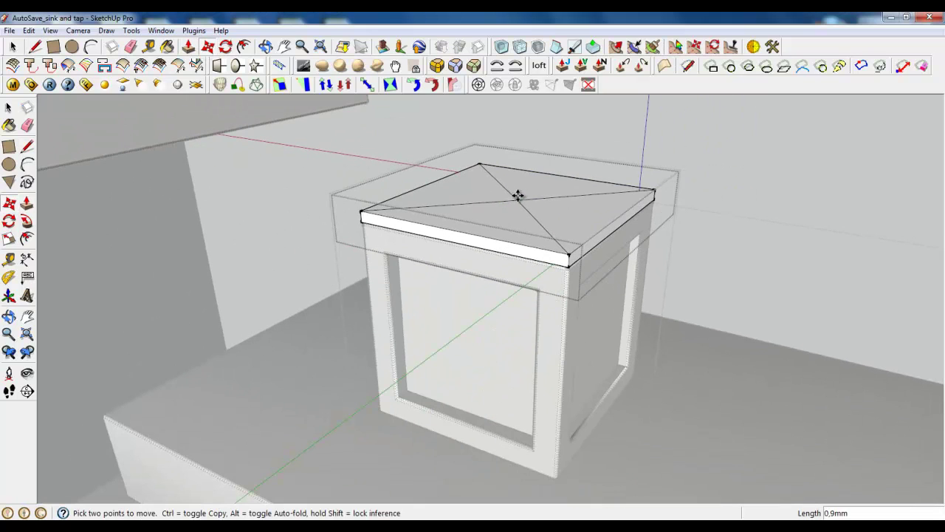
left_click(517, 195)
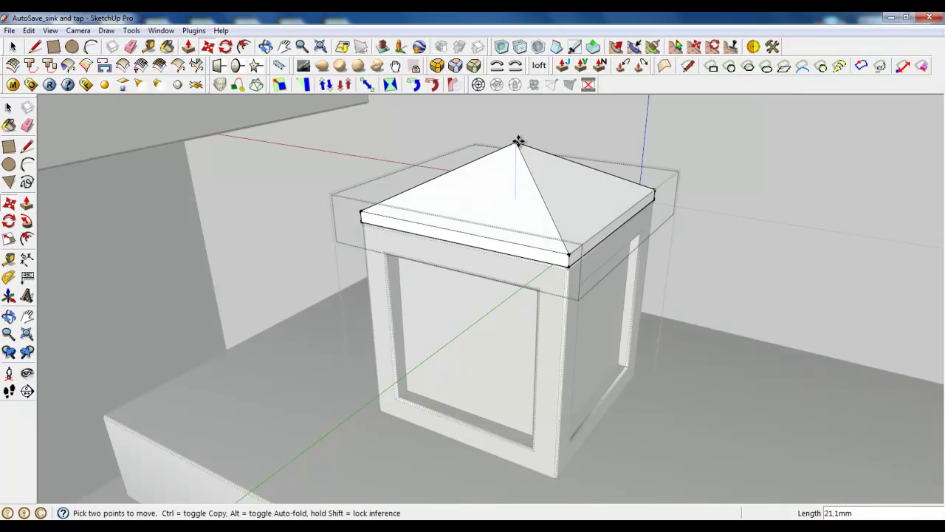
left_click(519, 133)
Draw a small horizontal square with about 6.8 mm sides, centred on the apex of the lid's pyramid.
middle_click_drag(519, 133, 544, 213)
scroll(552, 203, "up", 4)
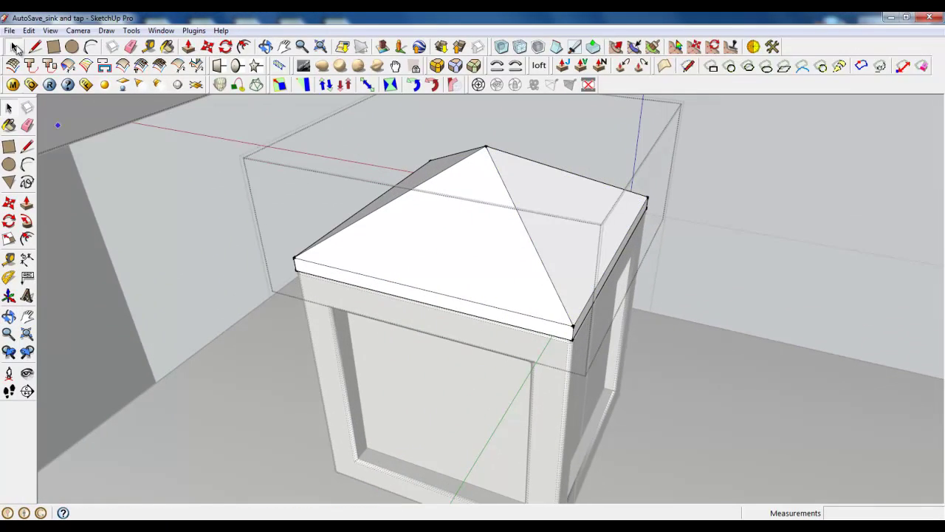
scroll(366, 324, "down", 3)
scroll(434, 225, "up", 10)
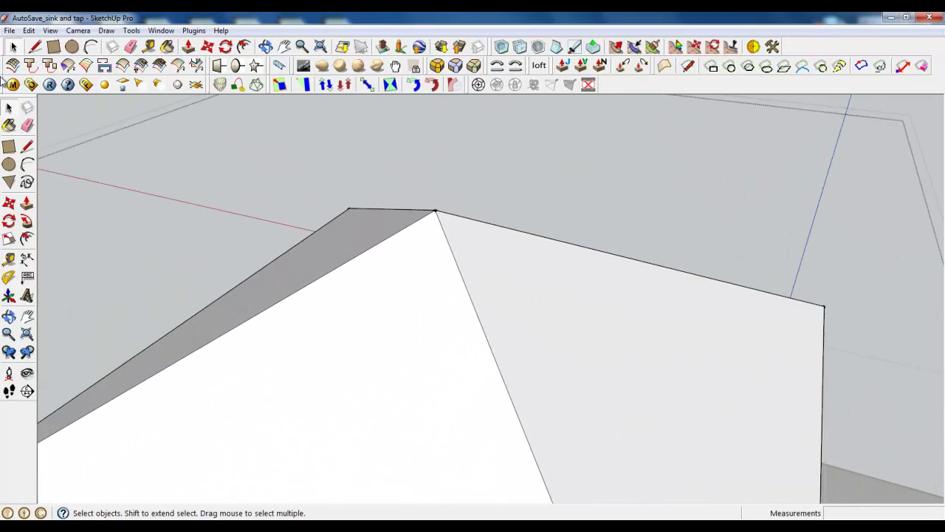
left_click(34, 47)
left_click(443, 209)
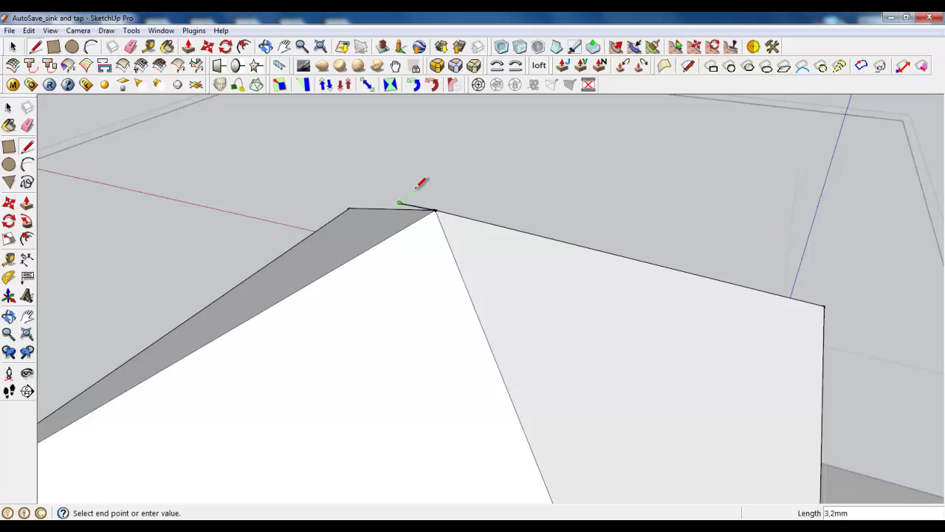
left_click(477, 202)
left_click(434, 240)
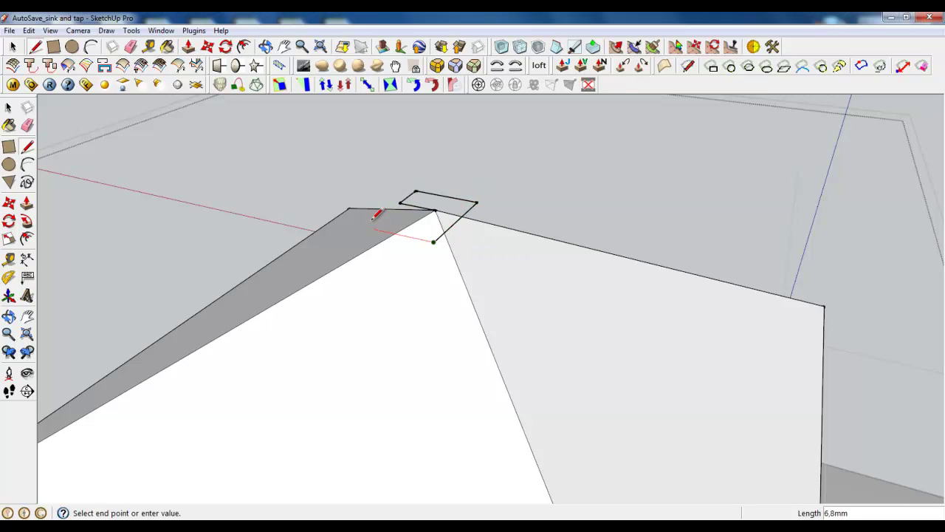
left_click(400, 201)
left_click(399, 201)
Delete the leftover line running from the square's edge to its centre.
left_click(12, 47)
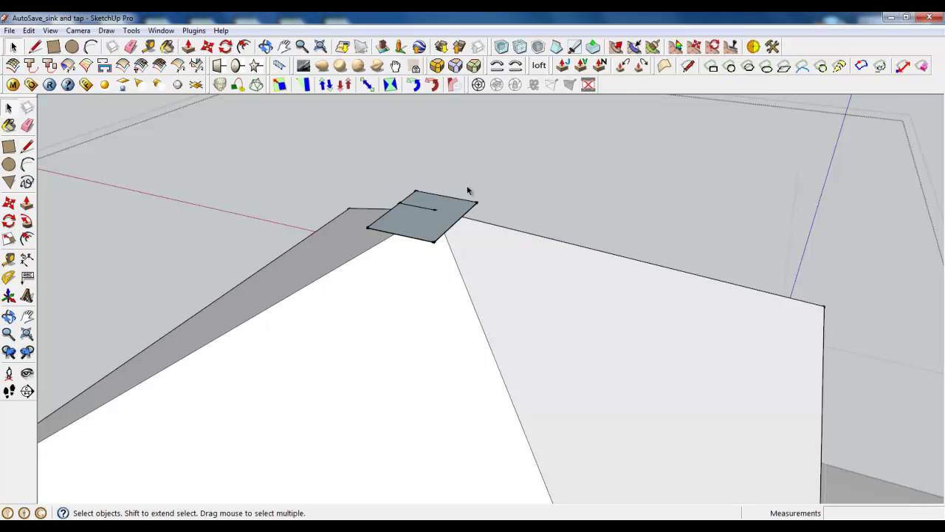
left_click(436, 209)
left_click(429, 208)
left_click(427, 208)
left_click(425, 208)
key("Delete")
Pull the square up about 6.2 mm into a knob and round all its edges with a 1.0 mm, 3-segment offset.
left_click(190, 47)
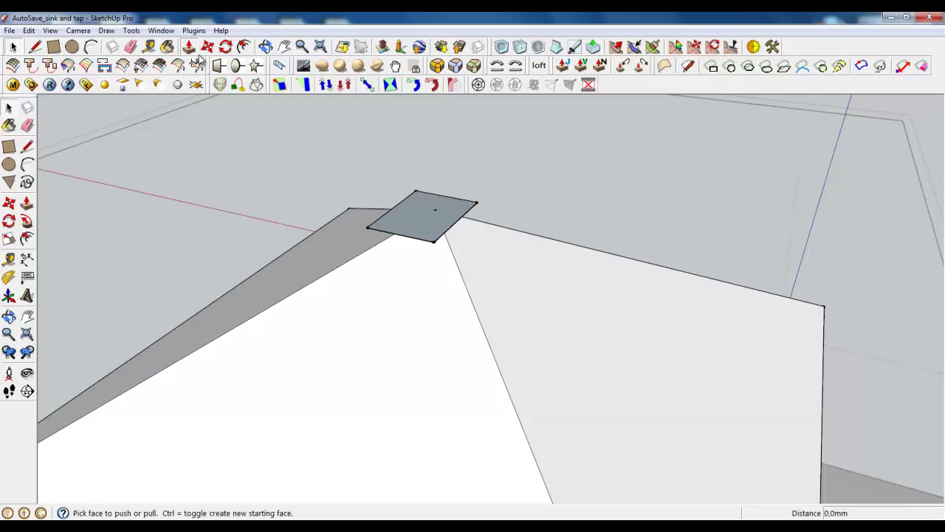
left_click_drag(429, 236, 420, 182)
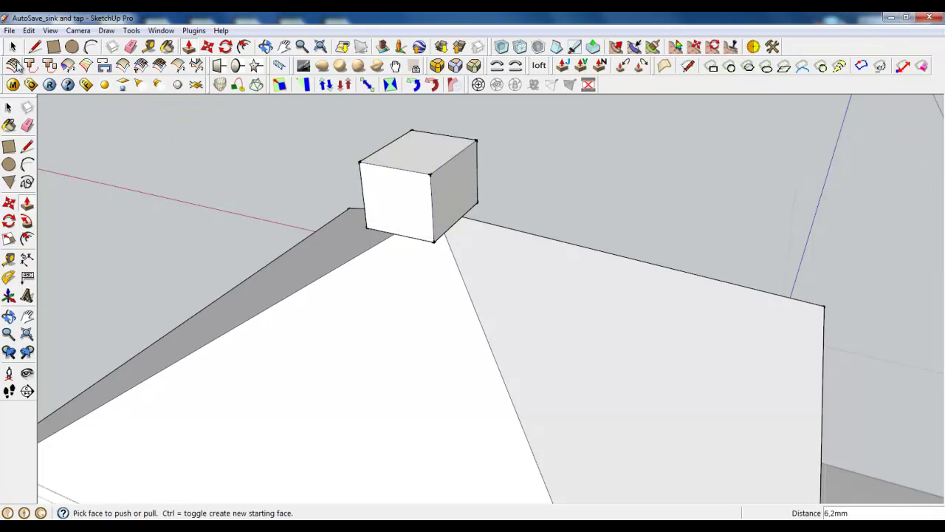
key("space")
triple_click(407, 205)
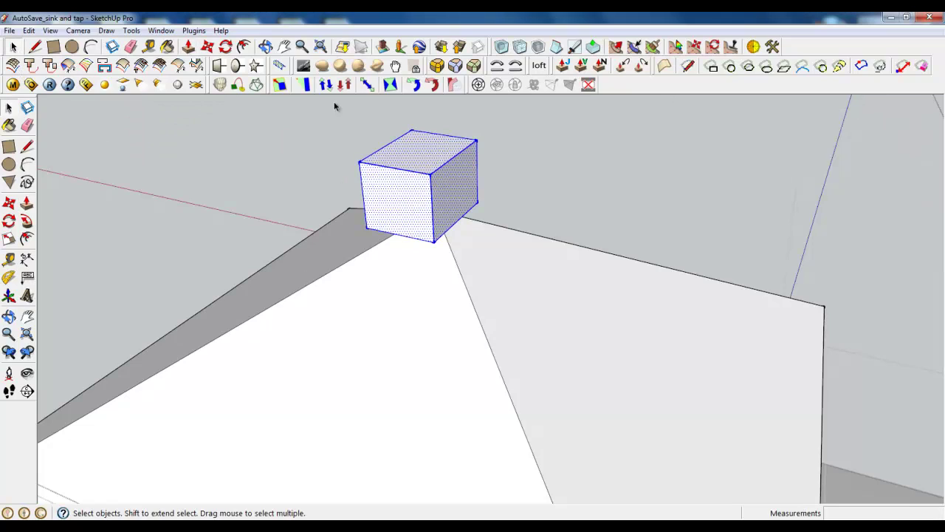
left_click(436, 66)
left_click(731, 104)
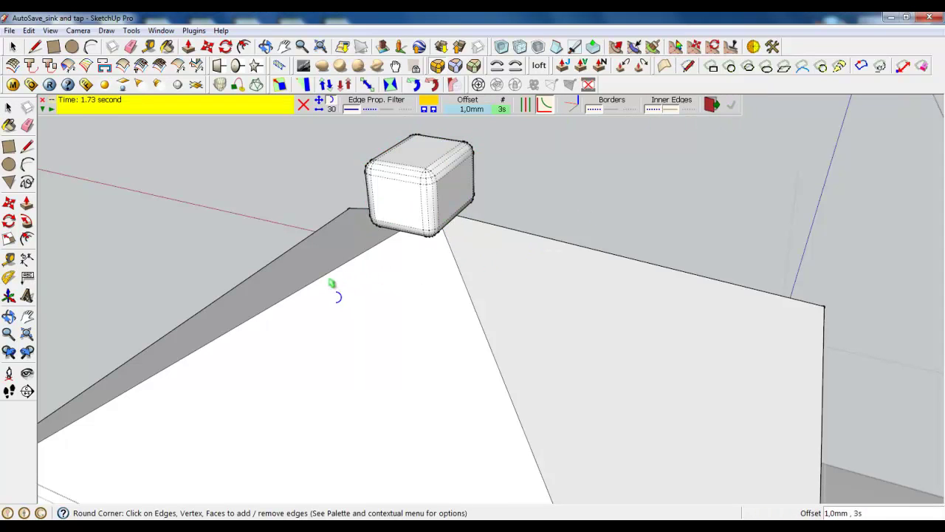
Move the whole rounded knob straight down until it sits over the tip of the pyramid.
key("space")
triple_click(407, 192)
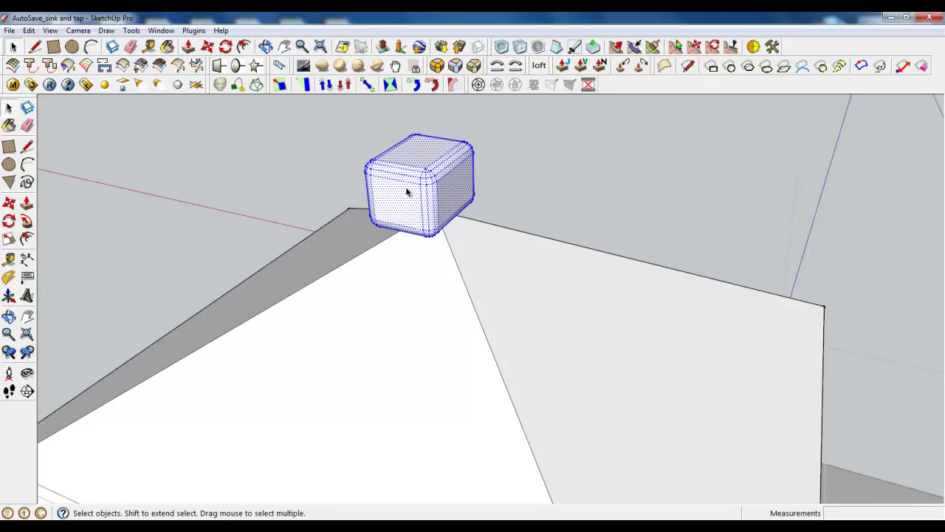
left_click(208, 46)
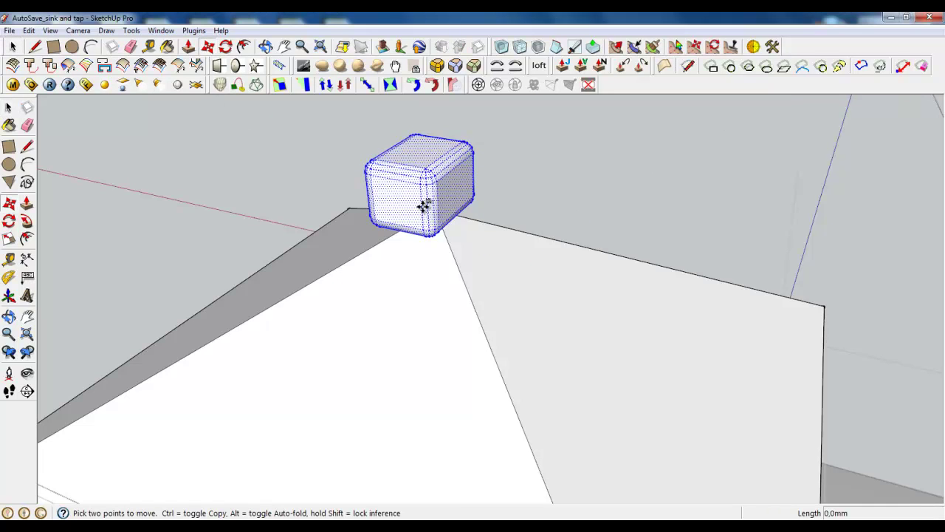
left_click(429, 236)
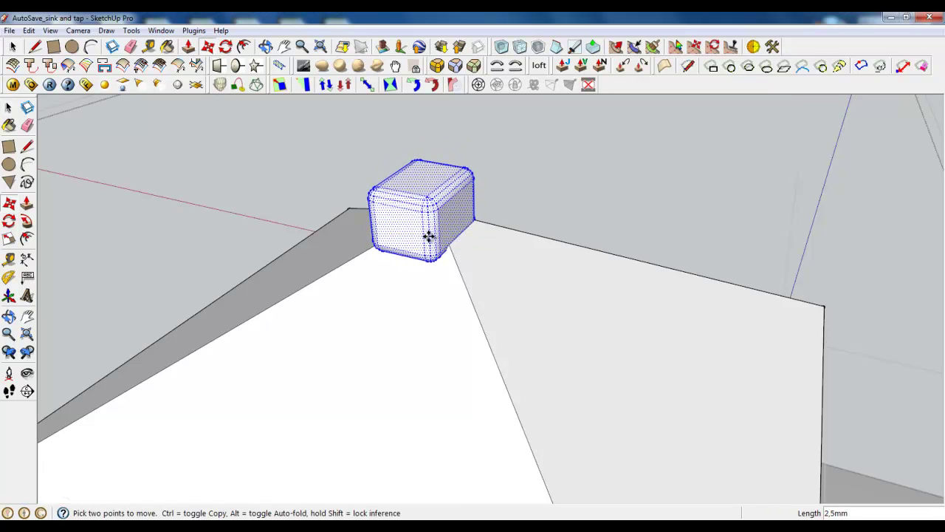
middle_click_drag(428, 236, 386, 190)
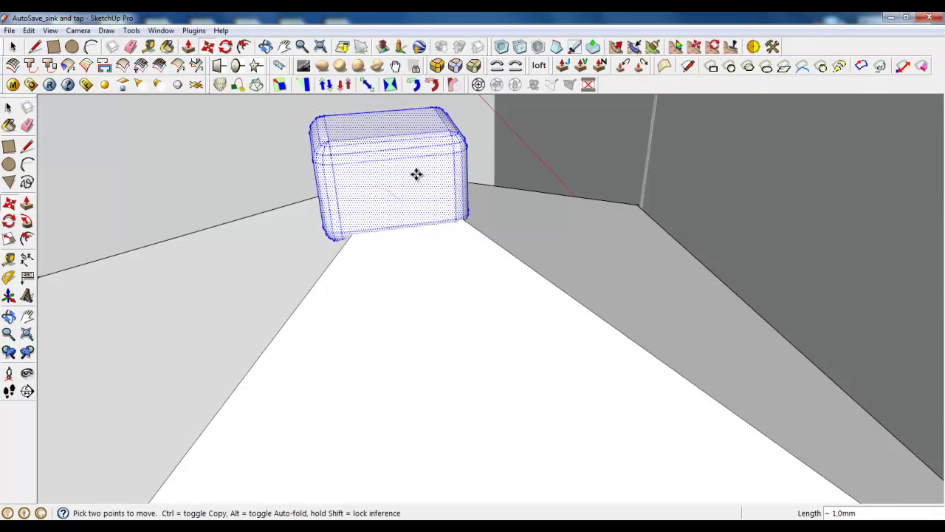
left_click(418, 231)
Close the lid group.
scroll(417, 253, "down", 3)
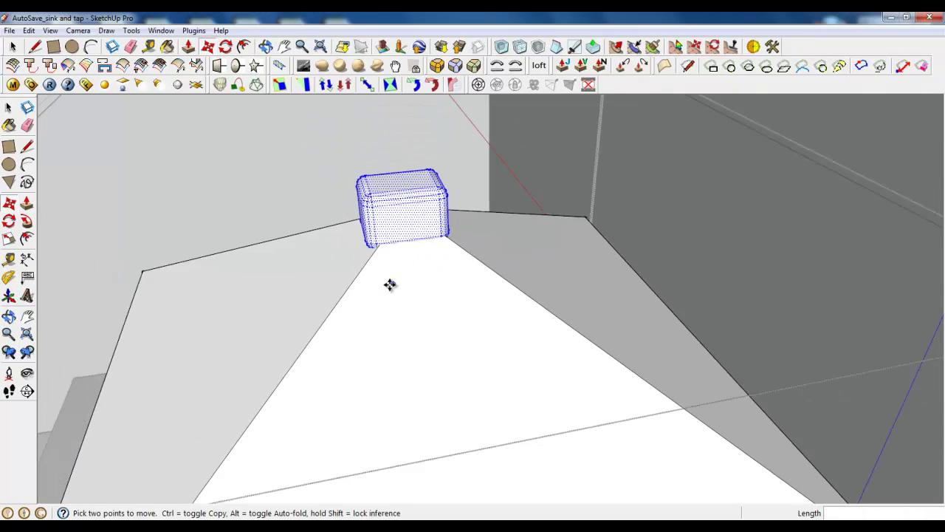
scroll(390, 285, "down", 3)
middle_click_drag(390, 285, 601, 143)
scroll(601, 142, "down", 4)
key("space")
right_click(524, 152)
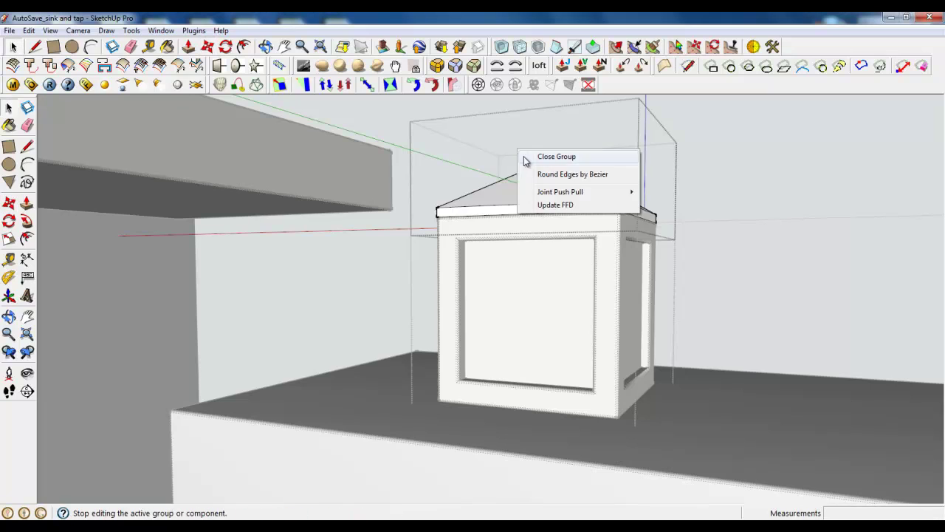
left_click(553, 154)
Place filled 3D text "Salt" in Brush Script MT Italic, extruded 1.4 mm, in the middle of the box's front recessed panel.
scroll(665, 347, "up", 3)
scroll(391, 293, "down", 2)
middle_click_drag(391, 293, 416, 300)
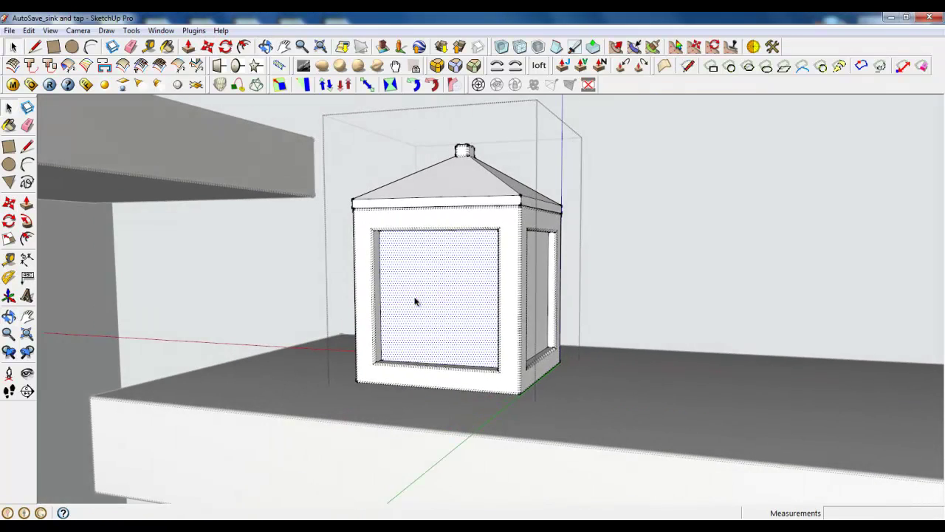
scroll(416, 300, "up", 2)
scroll(449, 221, "down", 1)
scroll(449, 220, "down", 3)
middle_click_drag(481, 212, 468, 295)
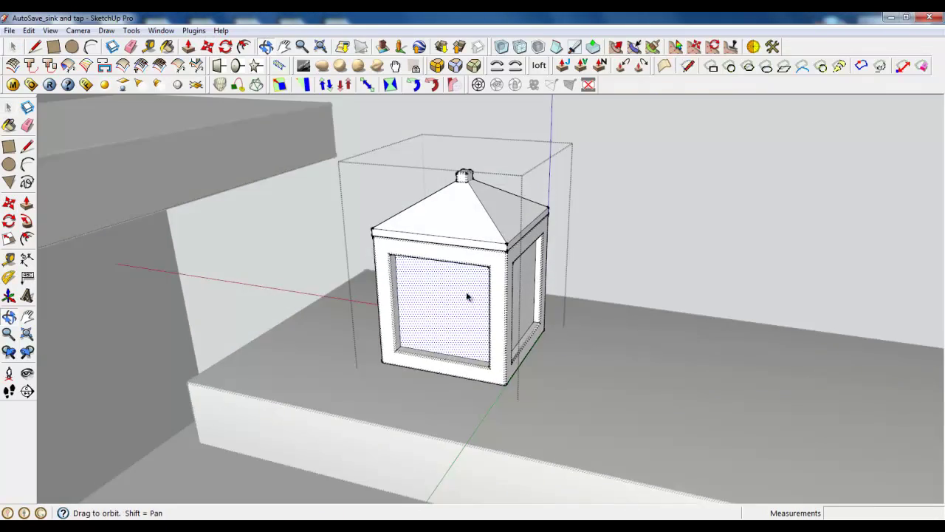
scroll(468, 296, "up", 3)
scroll(454, 179, "up", 1)
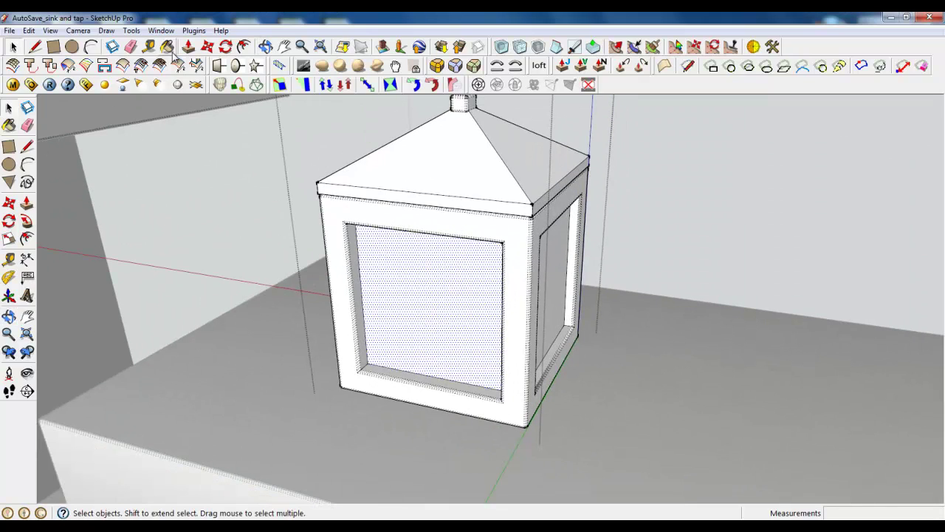
left_click(135, 31)
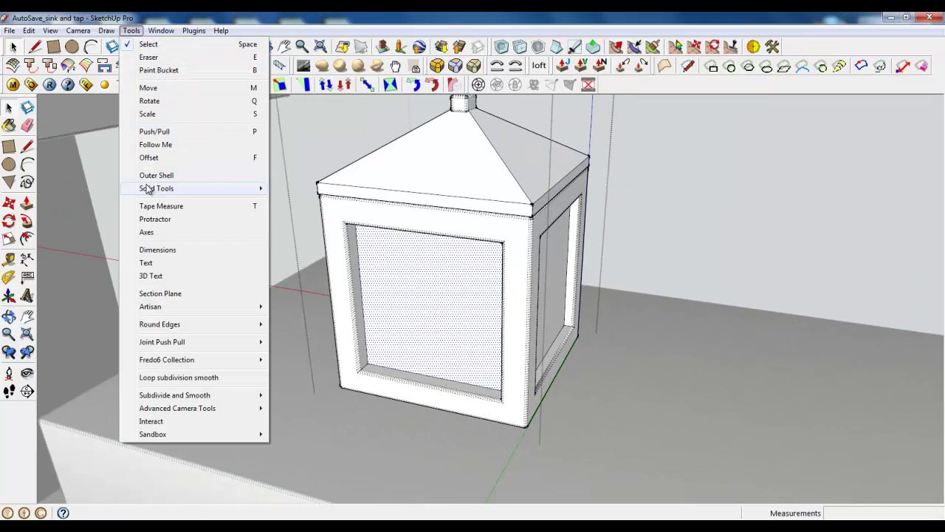
left_click(152, 275)
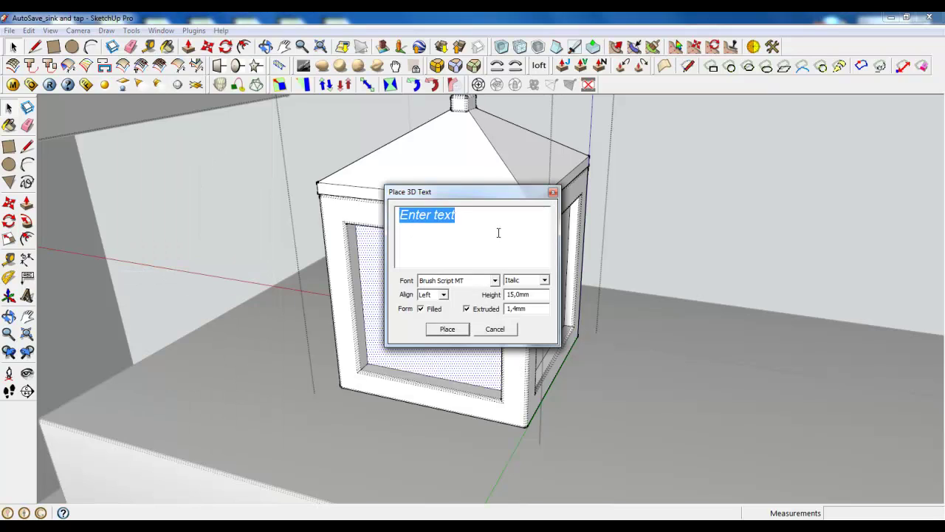
type("Salt")
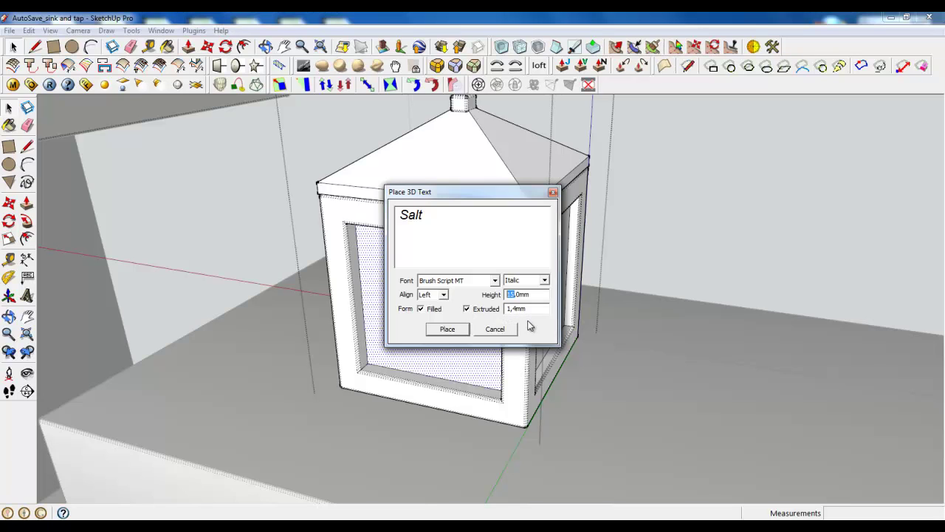
left_click(456, 330)
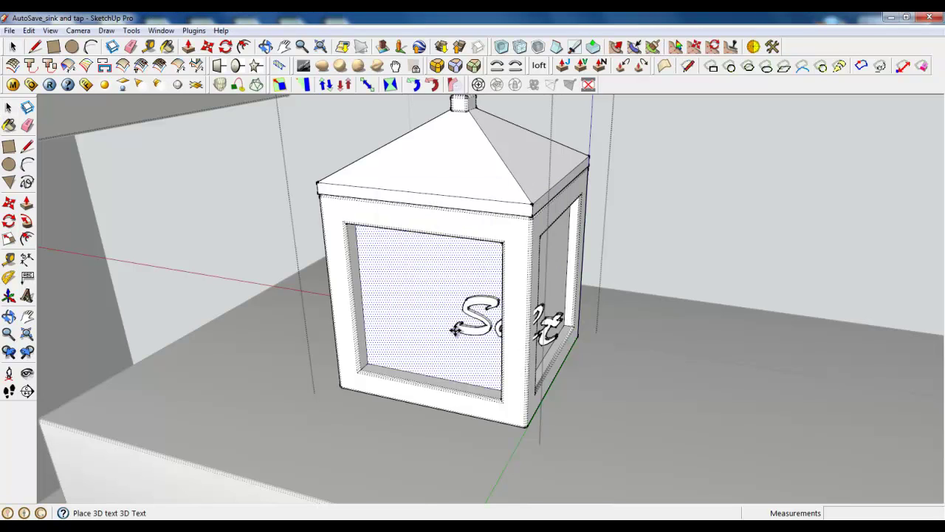
left_click(375, 316)
middle_click_drag(375, 316, 422, 280)
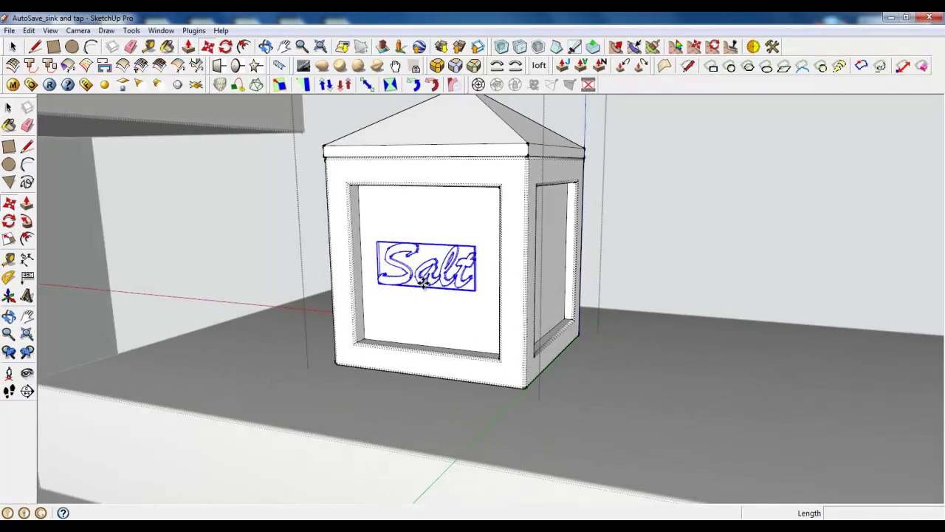
Close the salt box group to return to the whole kitchen model.
scroll(333, 237, "down", 3)
middle_click_drag(334, 237, 411, 272)
scroll(479, 266, "down", 3)
scroll(273, 256, "down", 3)
scroll(451, 243, "up", 3)
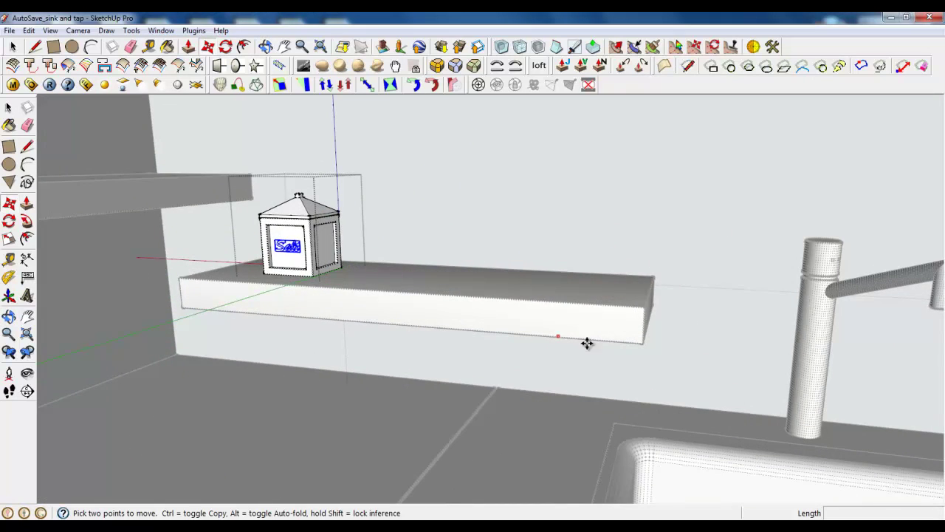
scroll(500, 233, "down", 3)
scroll(490, 226, "up", 1)
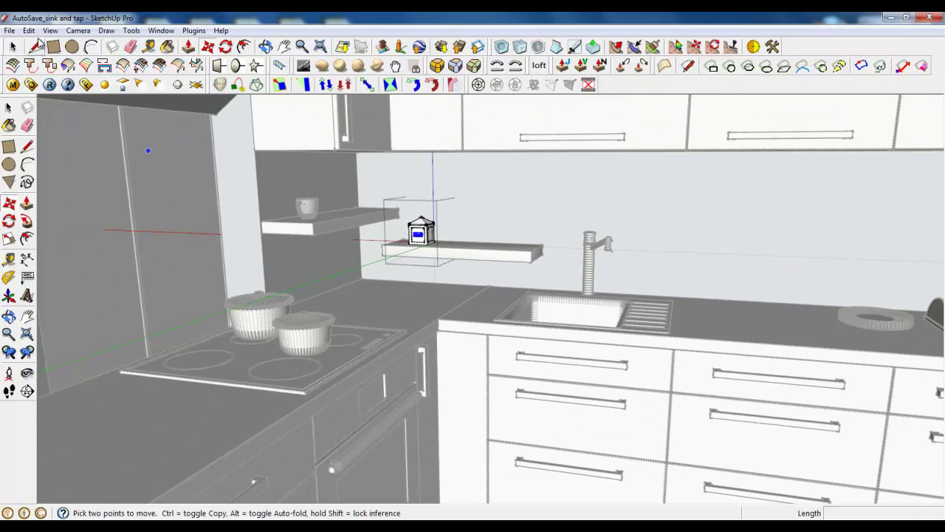
left_click(13, 47)
right_click(471, 199)
left_click(480, 205)
Turn off the display of hidden geometry.
scroll(452, 262, "down", 3)
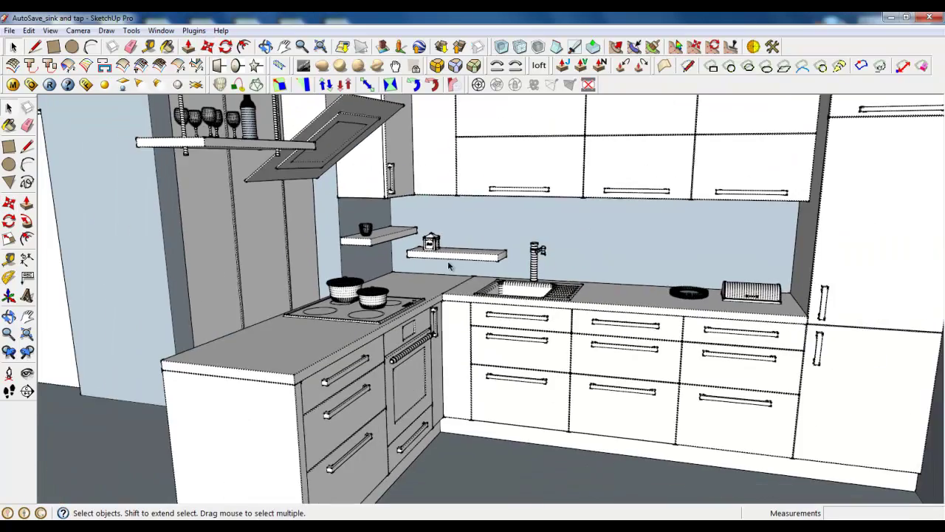
middle_click_drag(448, 266, 508, 313)
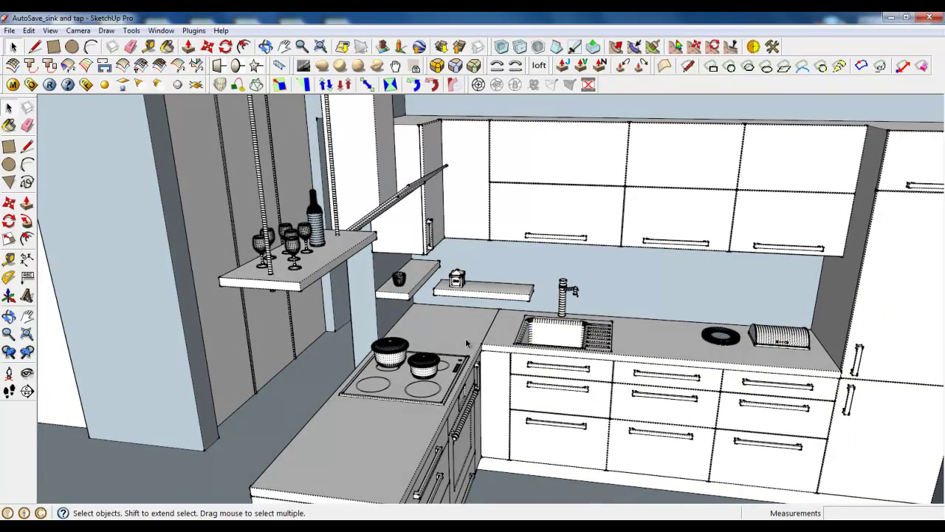
scroll(406, 332, "up", 4)
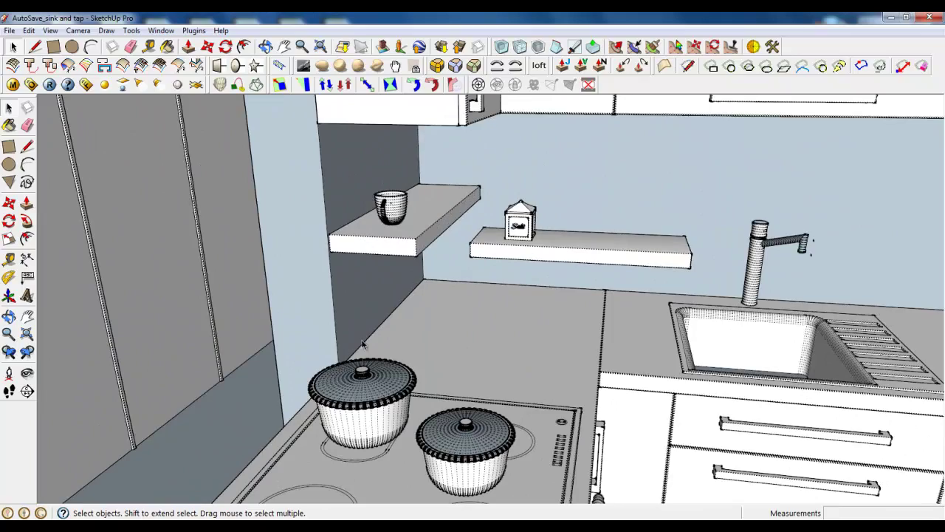
scroll(327, 341, "down", 3)
scroll(318, 319, "down", 2)
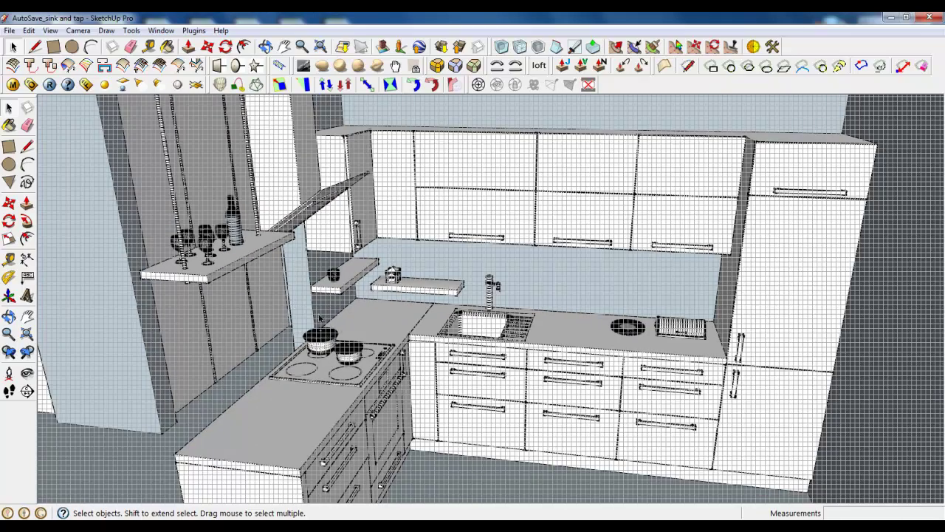
left_click(50, 31)
left_click(81, 66)
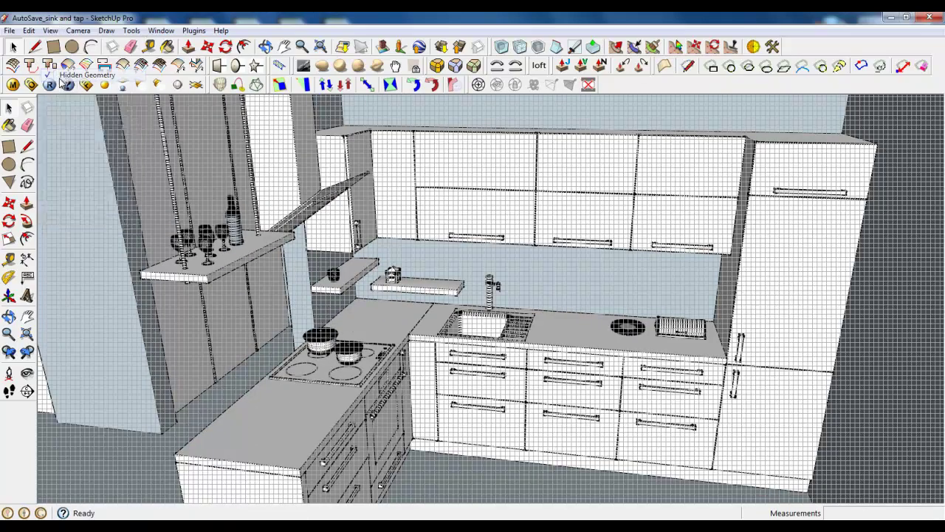
Draw a line along the dark side wall just above the countertop, from its outer edge to the inner corner.
scroll(340, 338, "up", 4)
scroll(339, 337, "up", 4)
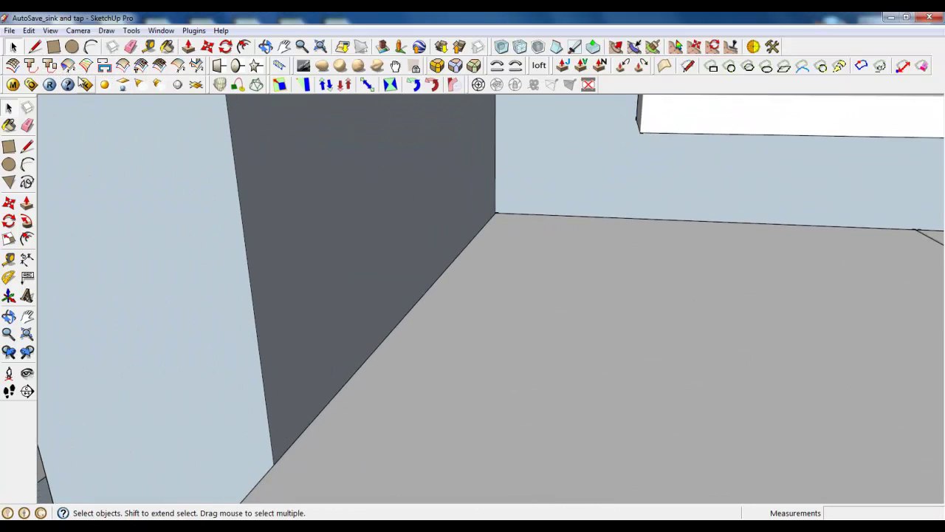
key("l")
scroll(274, 460, "up", 2)
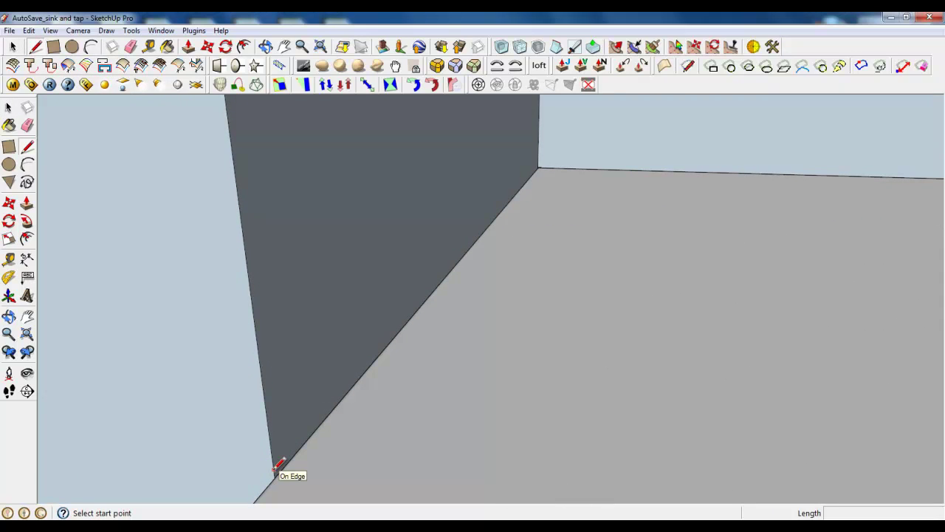
left_click(274, 465)
scroll(266, 484, "down", 3)
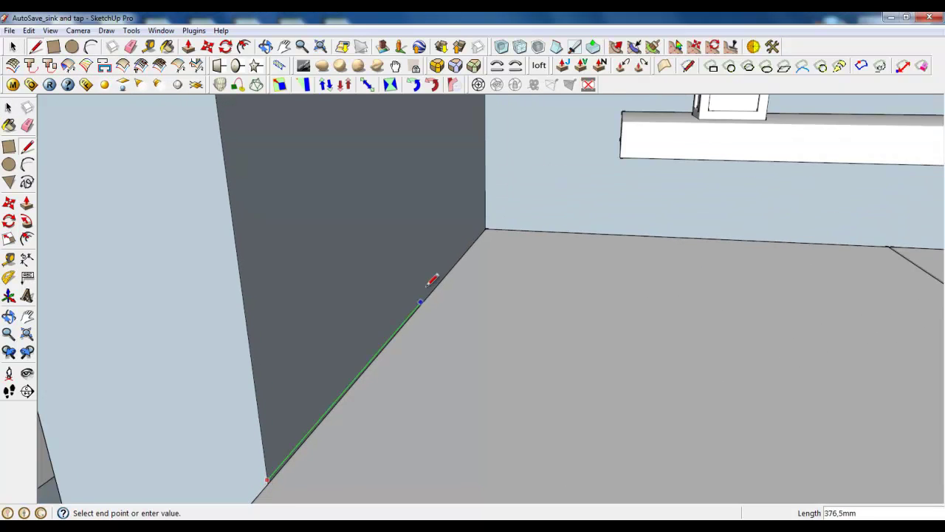
left_click(482, 229)
Draw a line along the back wall just above the countertop, from the inner corner to the opposite corner behind the bread box.
scroll(480, 229, "down", 5)
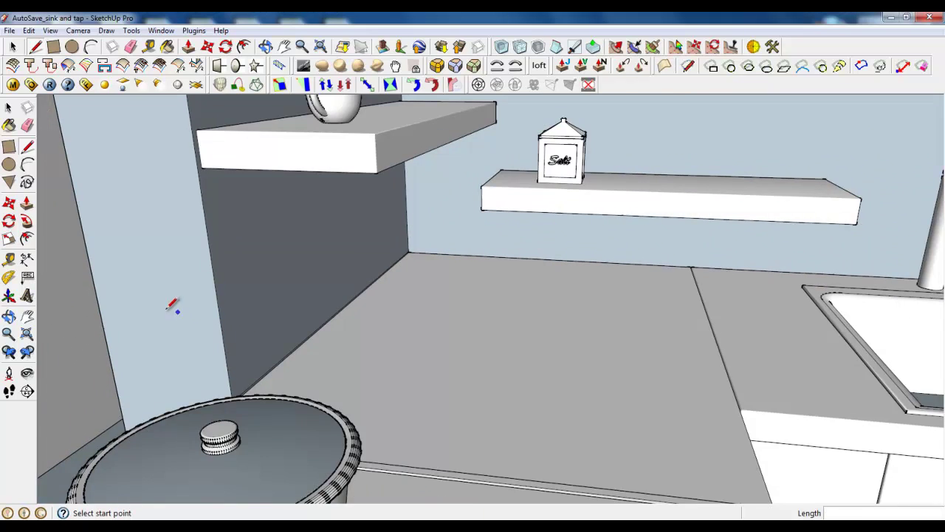
scroll(355, 254, "up", 3)
left_click(344, 269)
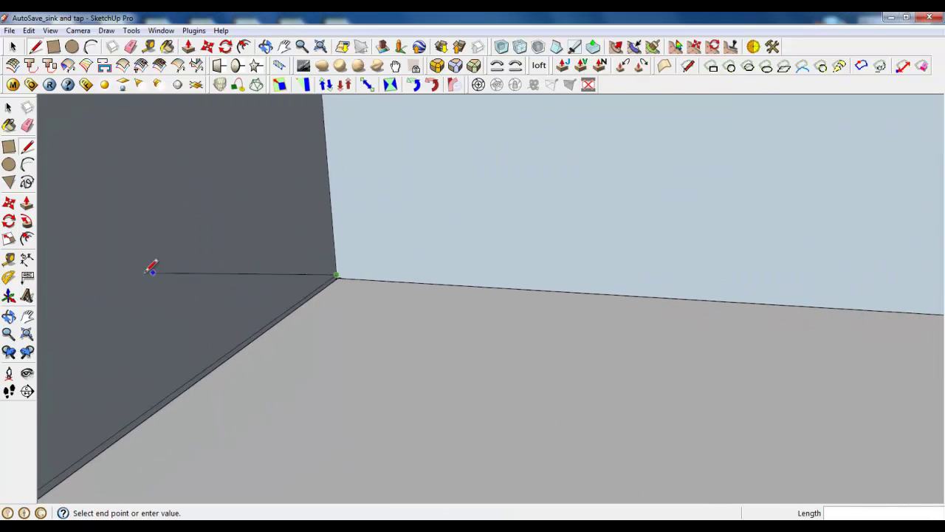
scroll(40, 270, "down", 2)
scroll(177, 301, "down", 6)
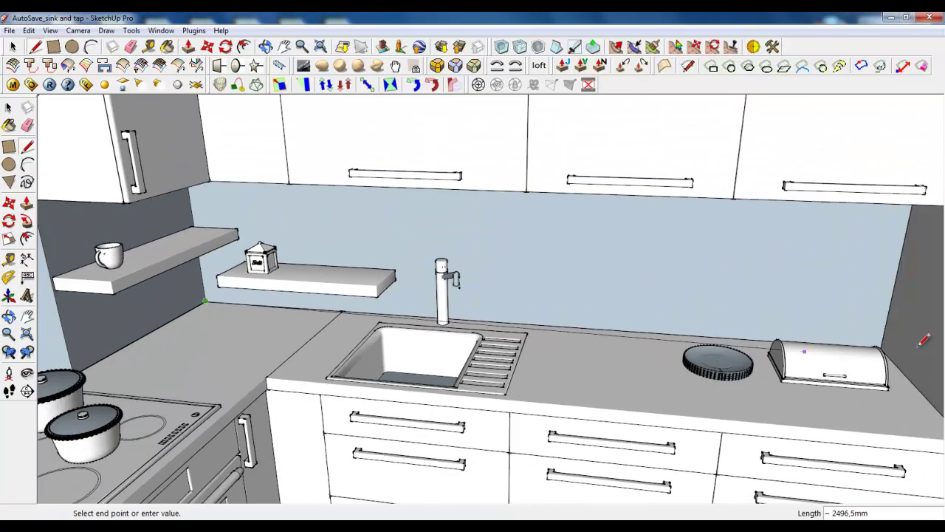
scroll(914, 338, "up", 5)
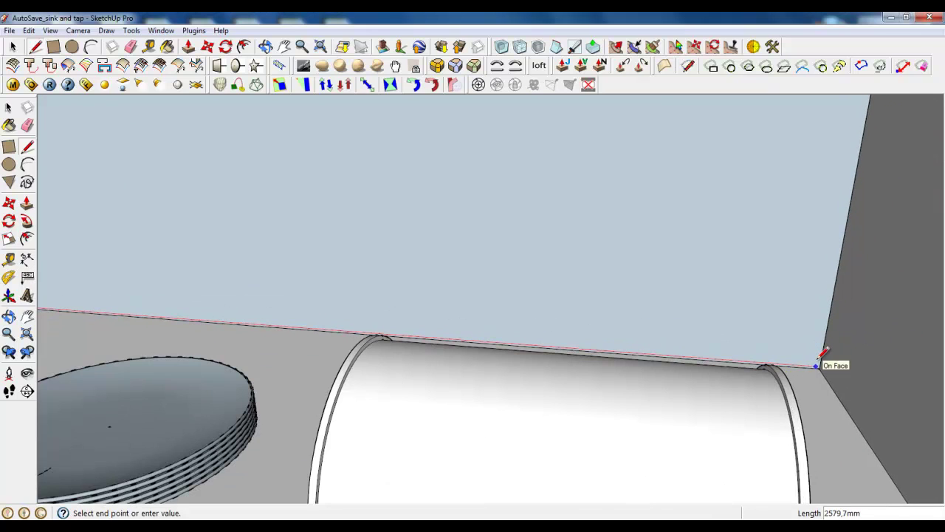
left_click(826, 356)
scroll(838, 288, "down", 5)
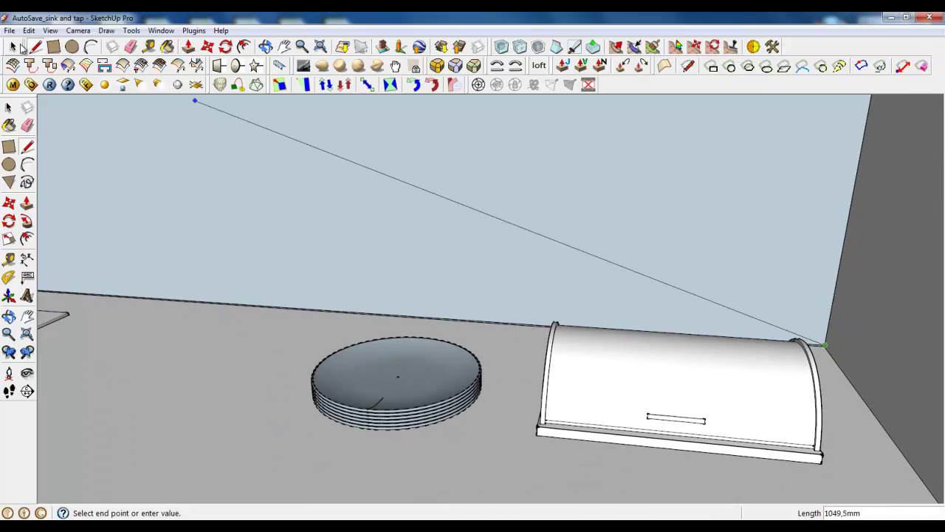
left_click(15, 47)
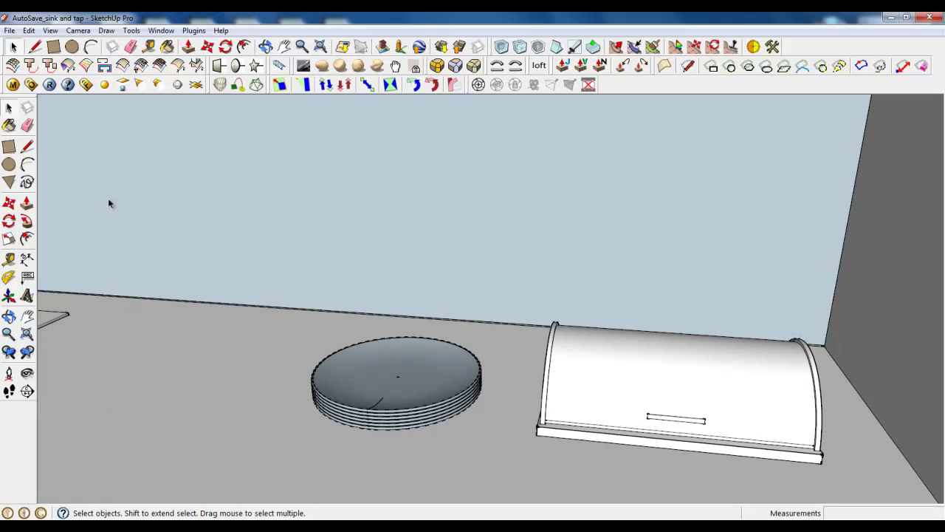
Draw a closed triangular profile 40 mm tall at the side wall's outer edge, standing on the end of the wall line.
scroll(412, 314, "up", 6)
scroll(717, 214, "down", 10)
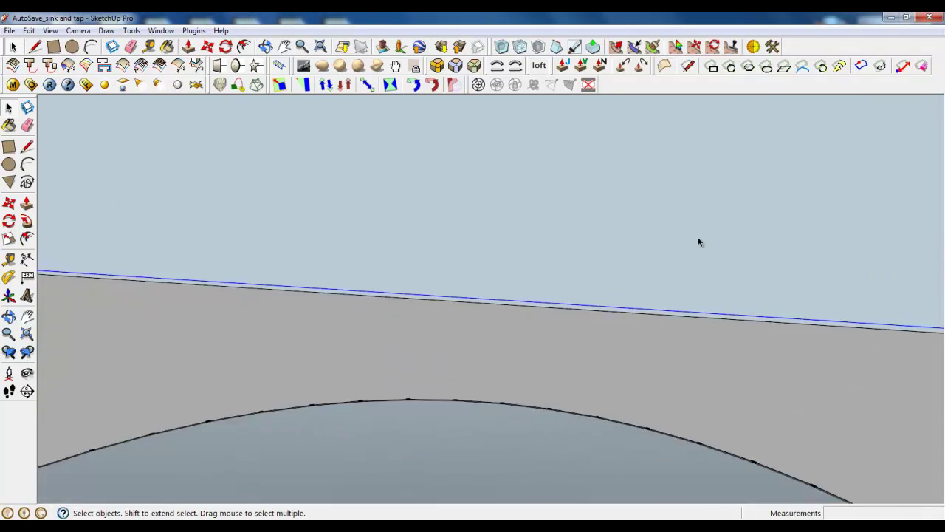
scroll(303, 184, "up", 10)
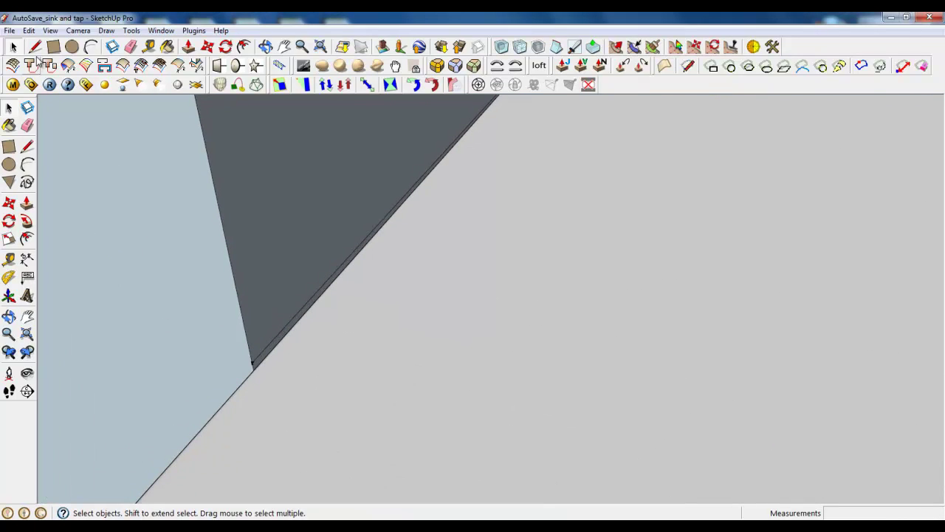
left_click(34, 47)
left_click(252, 362)
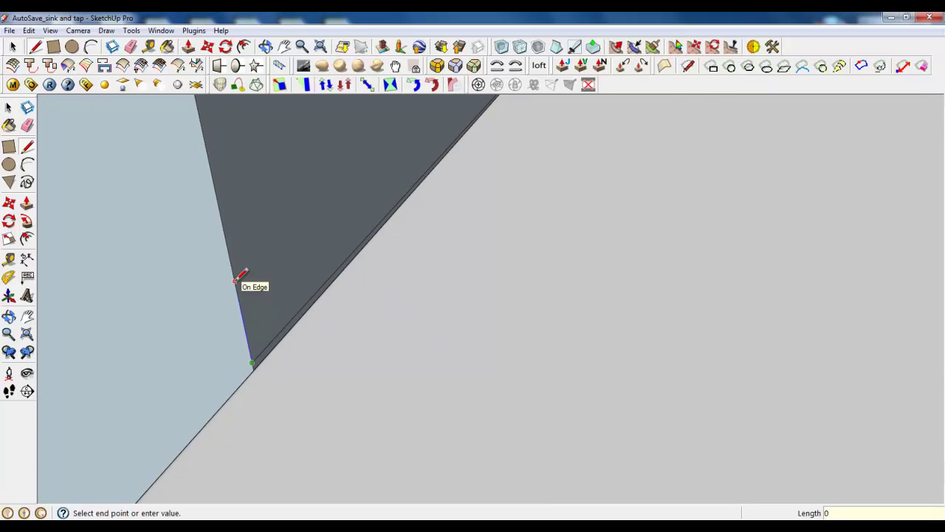
key("Return")
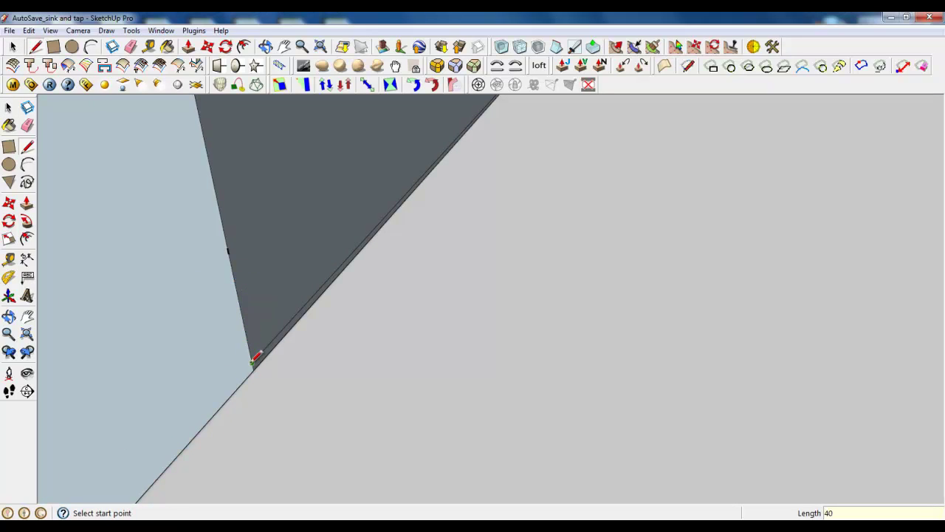
left_click(252, 362)
key("Return")
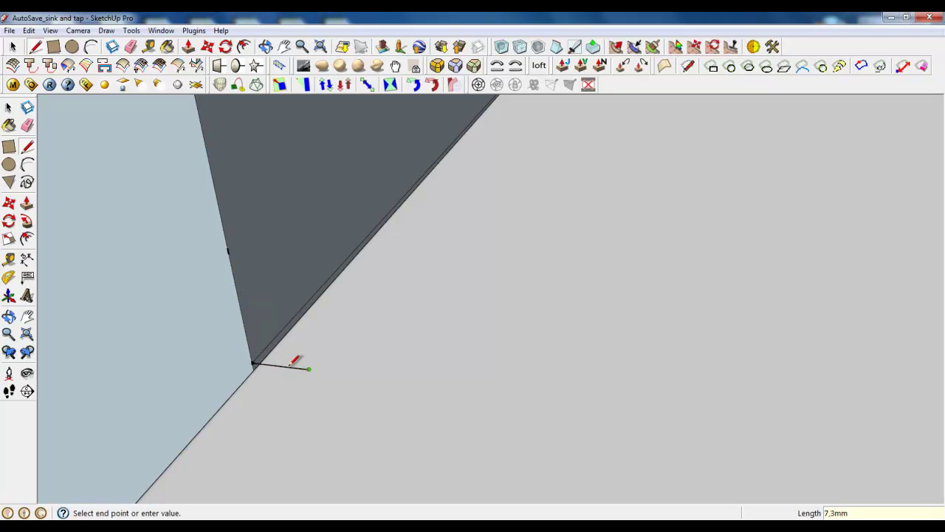
left_click(228, 250)
Draw arcs that round the triangular profile's top and its outer lower corner.
mouse_move(233, 238)
middle_mouse_down()
mouse_move(257, 331)
mouse_move(122, 152)
middle_mouse_up()
left_click(87, 50)
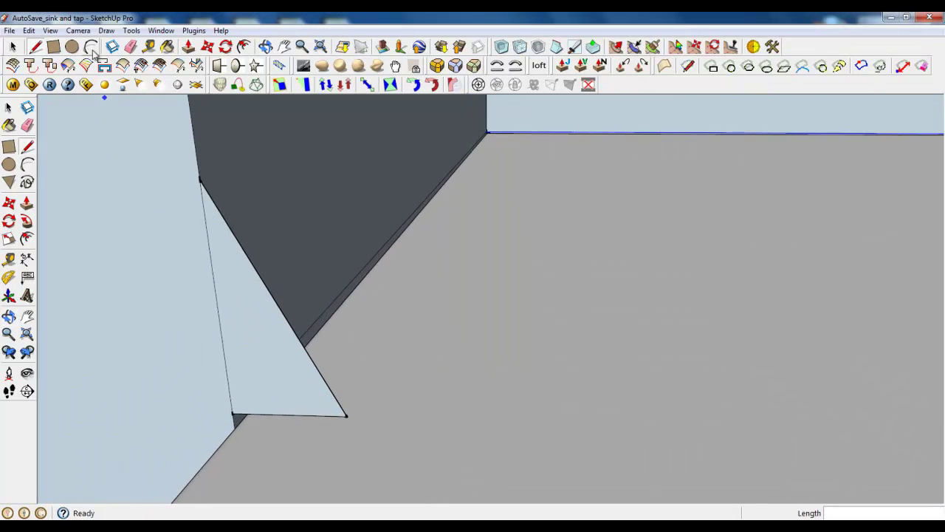
left_click(209, 243)
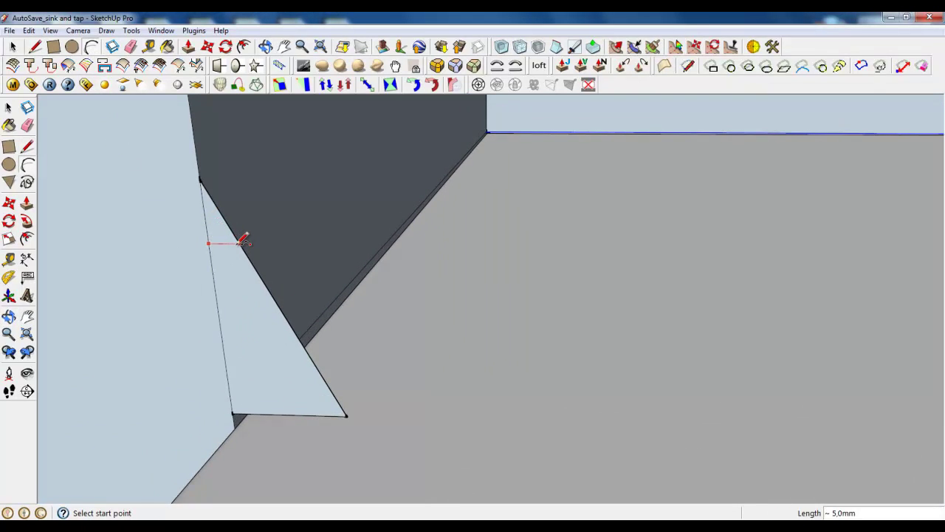
left_click(239, 243)
left_click(224, 224)
scroll(221, 237, "down", 1)
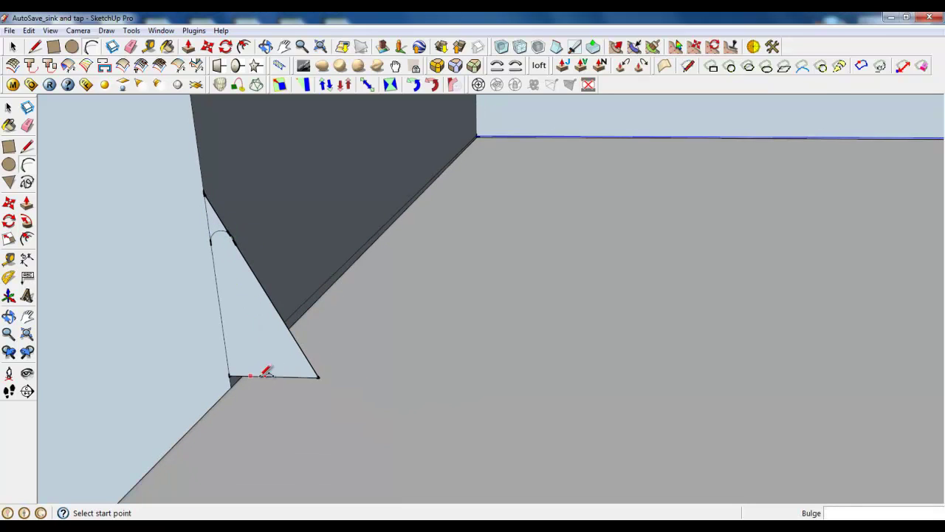
left_click(298, 345)
left_click(317, 377)
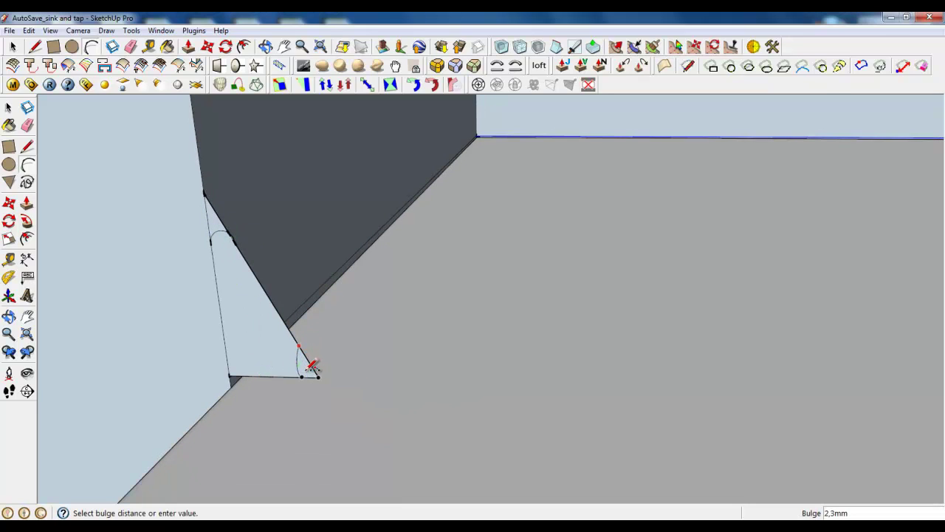
left_click(312, 361)
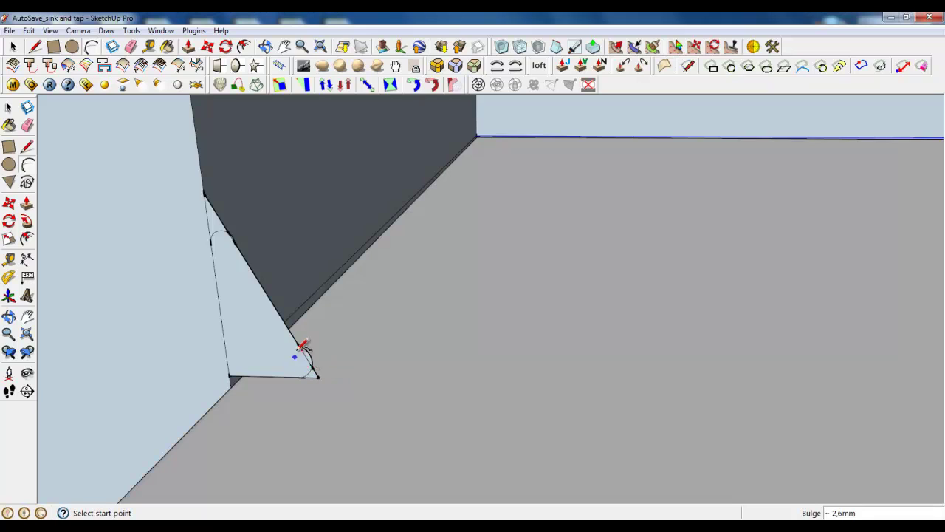
Draw an inward-curving arc with a 2.8 mm bulge along the sloping side, joining the two rounded corners.
scroll(288, 361, "up", 3)
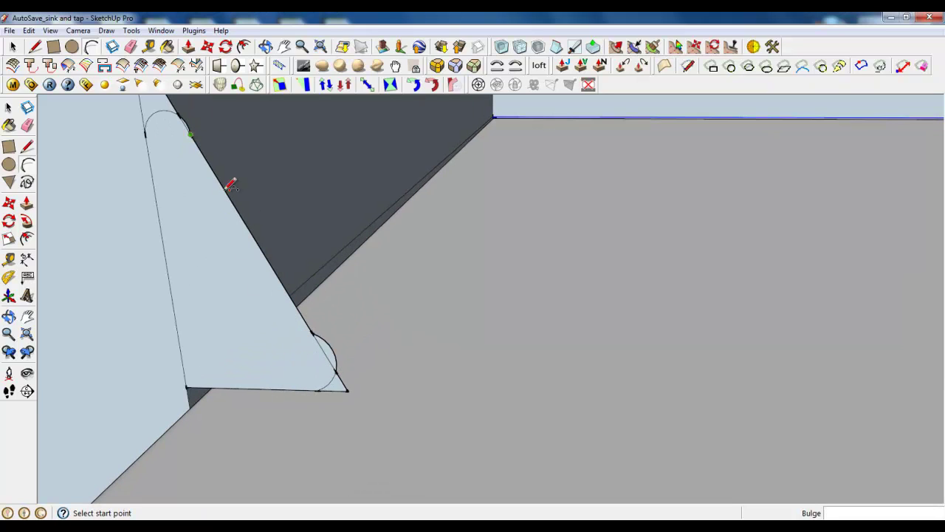
left_click(312, 333)
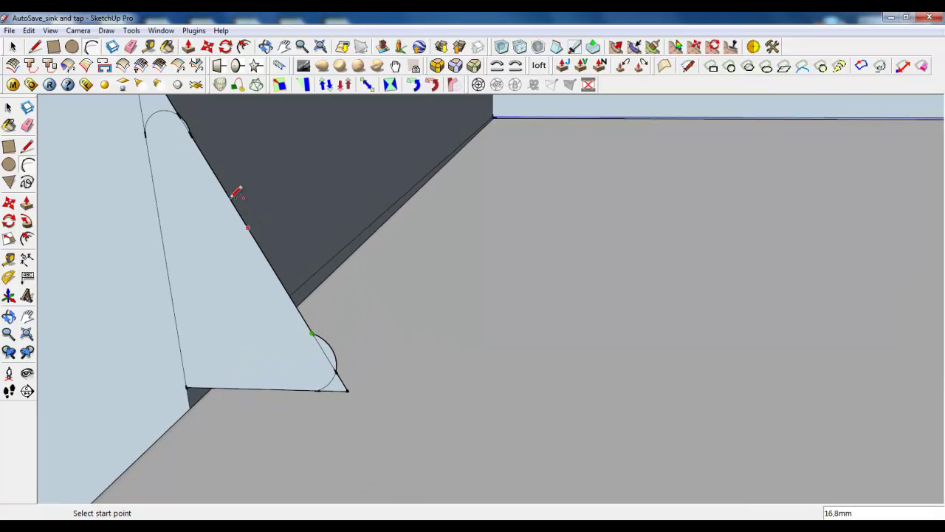
left_click(191, 134)
left_click(214, 216)
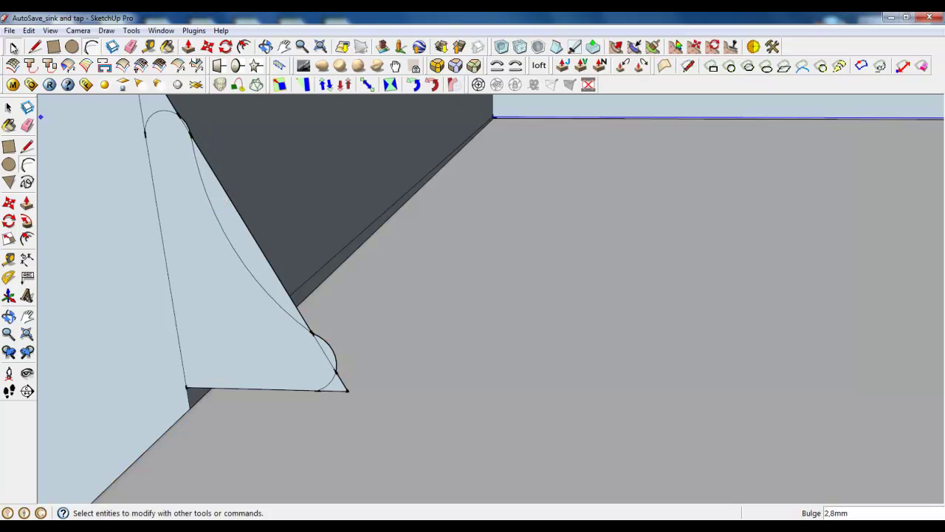
left_click(13, 48)
Erase the leftover triangle edges outside and across the arcs, leaving one clean curved trim profile.
scroll(535, 446, "down", 4)
scroll(437, 369, "up", 2)
left_click(130, 47)
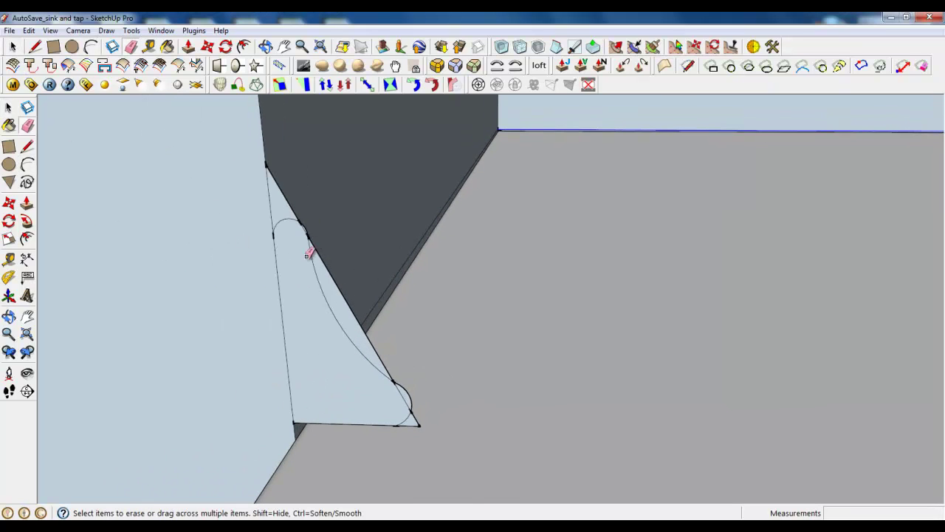
scroll(310, 248, "up", 2)
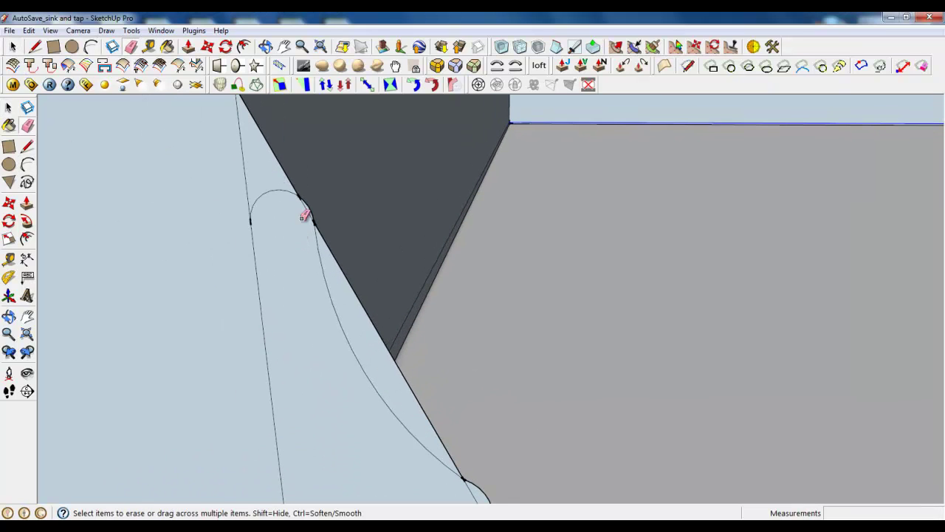
left_click(286, 178)
scroll(285, 178, "down", 2)
left_click(361, 310)
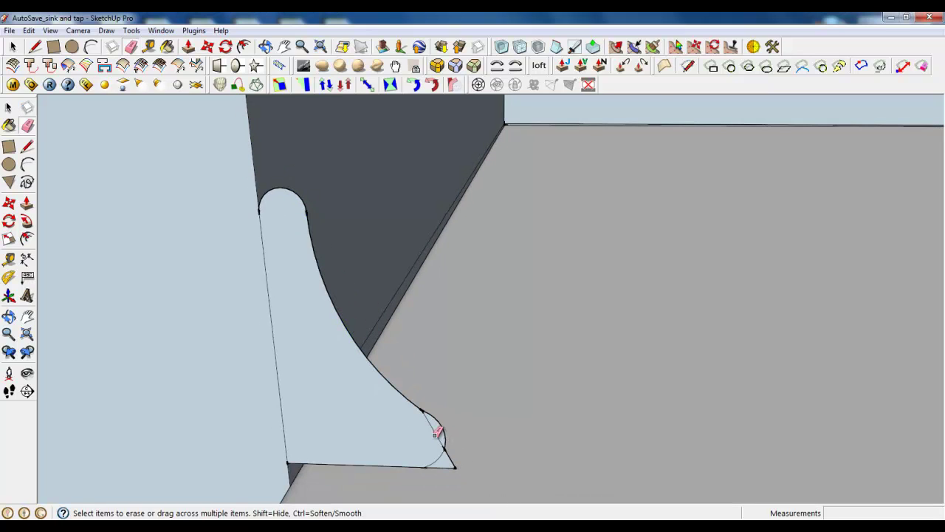
left_click(435, 433)
left_click(448, 466)
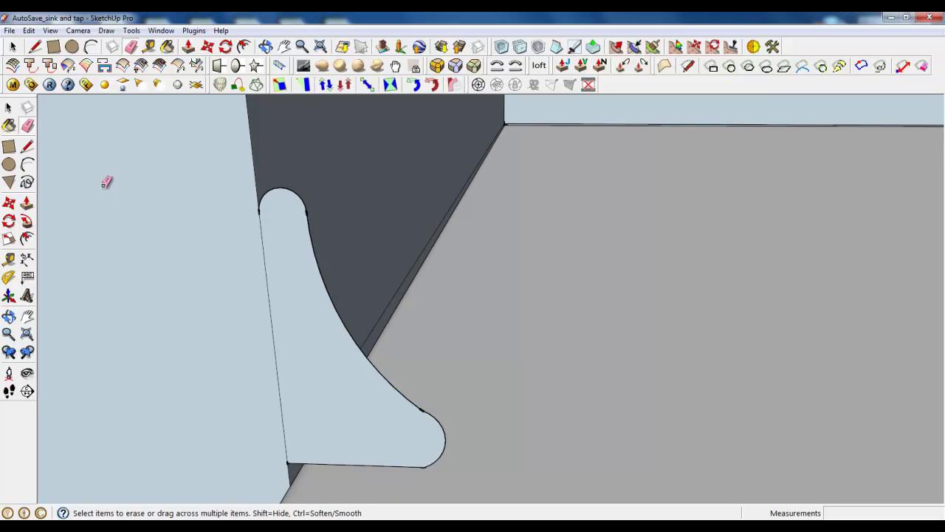
Make a group from the two wall lines above the countertop together with the curved trim profile.
left_click(13, 47)
scroll(283, 365, "down", 3)
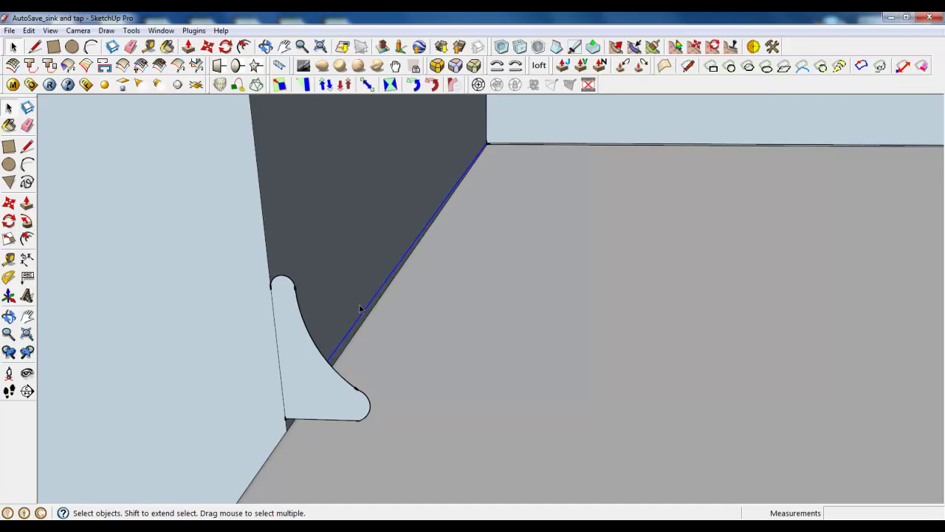
scroll(480, 162, "up", 5)
left_click(480, 161, "ctrl")
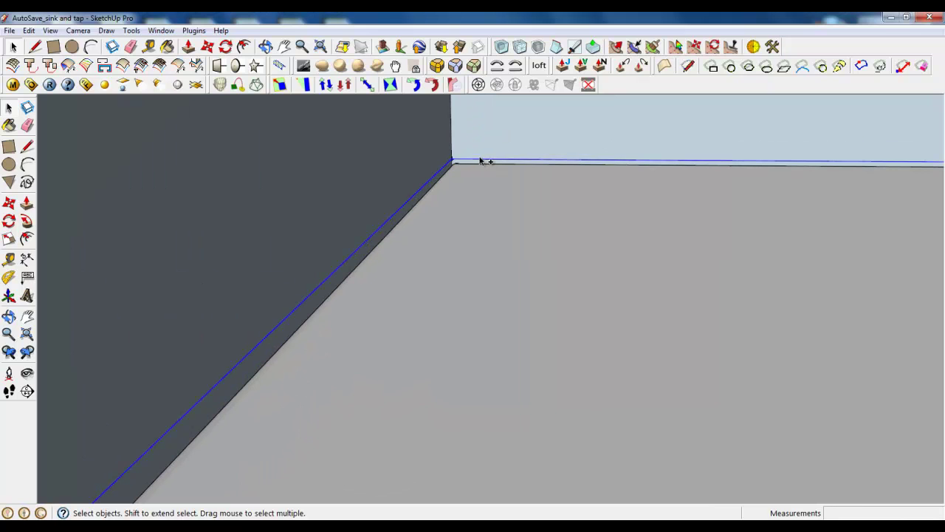
scroll(500, 162, "down", 5)
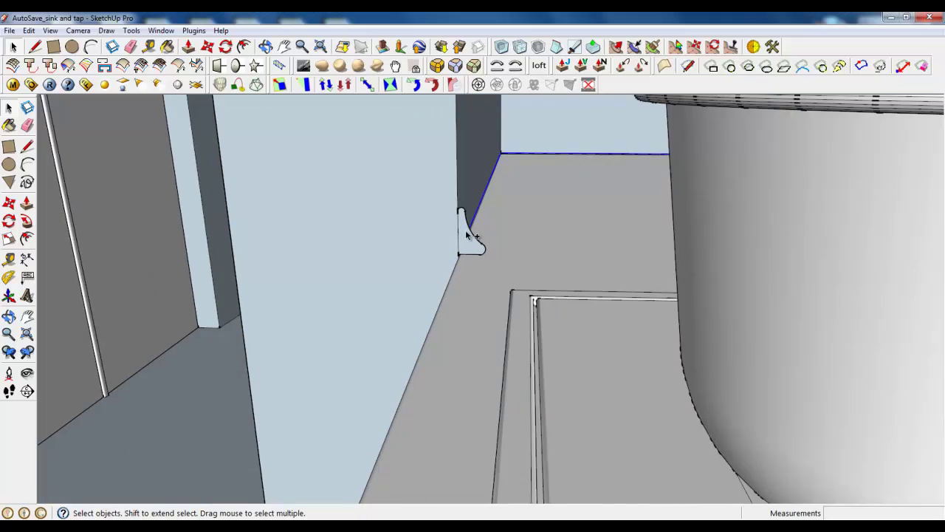
scroll(468, 236, "up", 2)
left_click(474, 249, "ctrl")
middle_click_drag(477, 248, 424, 275)
right_click(425, 274)
left_click(447, 327)
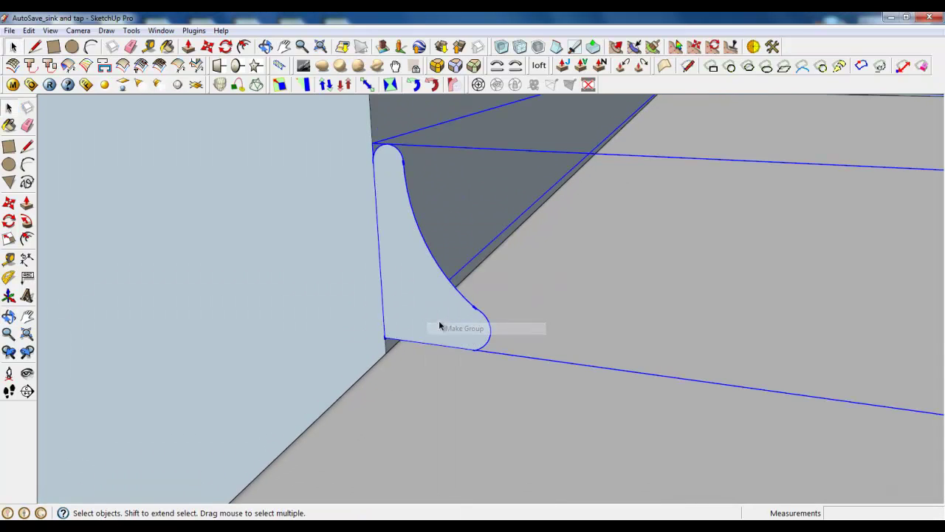
Inside the group, sweep the curved profile along the two wall lines with Follow Me to form the countertop trim.
triple_click(421, 297)
middle_click_drag(415, 330, 421, 315)
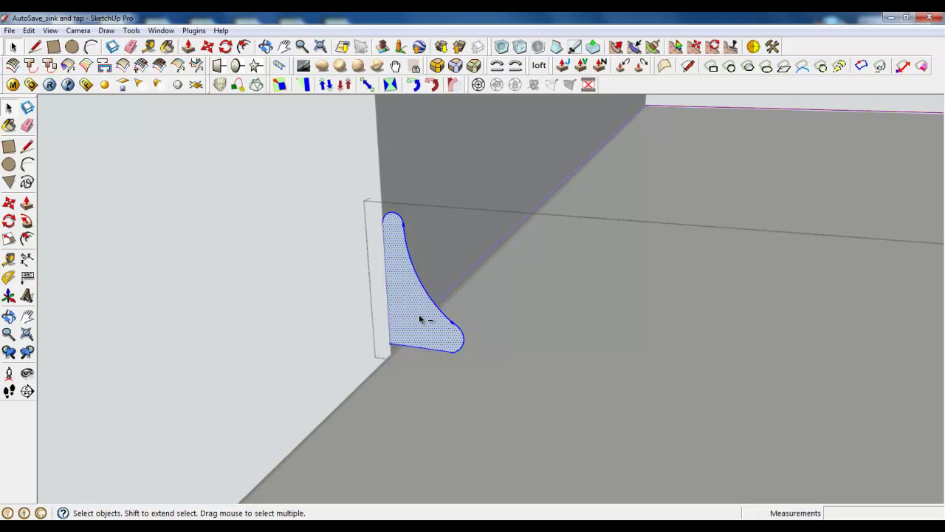
left_click(419, 319, "shift")
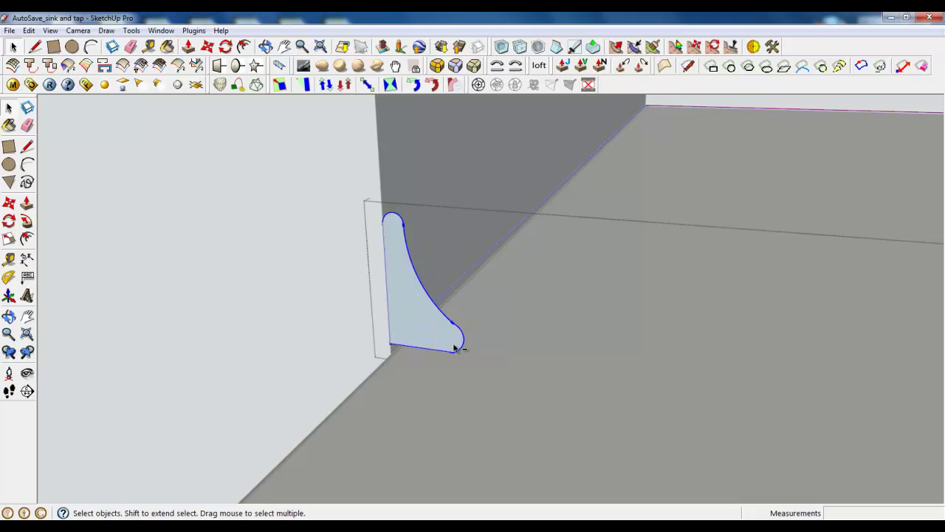
double_click(415, 304, "ctrl+shift")
scroll(435, 322, "up", 2)
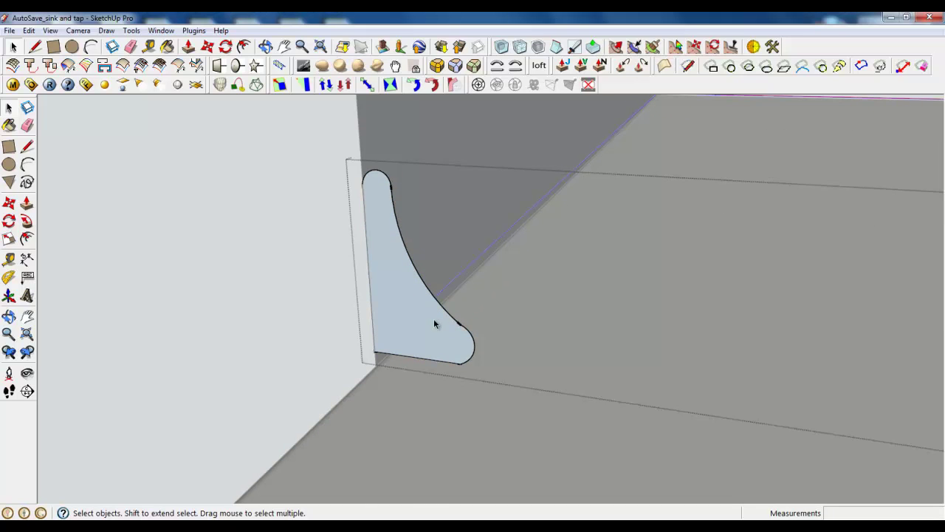
mouse_move(434, 325)
middle_mouse_down()
mouse_move(406, 319)
mouse_move(510, 319)
mouse_move(495, 310)
mouse_move(445, 332)
middle_mouse_up()
left_click(27, 223)
left_click(413, 310)
scroll(437, 393, "down", 5)
middle_click_drag(460, 382, 508, 378)
scroll(342, 320, "up", 5)
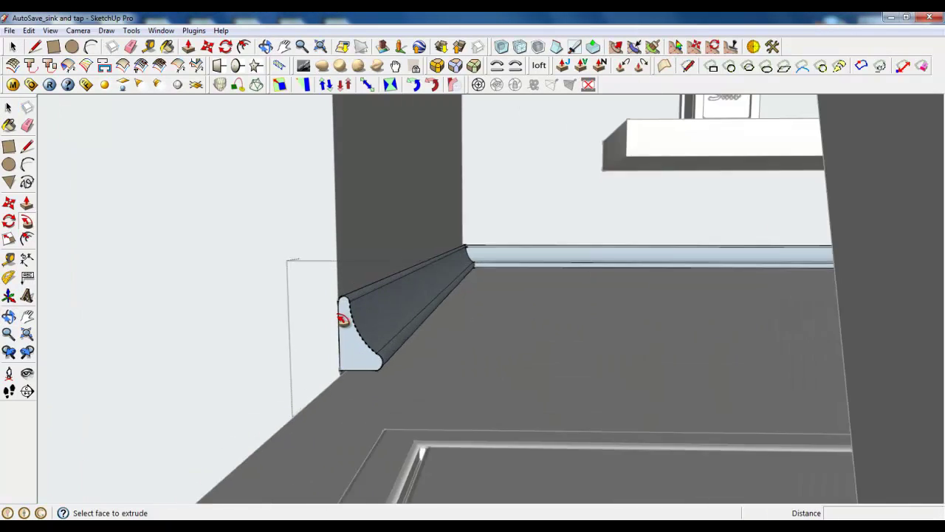
Offset the outline of the trim's end face inward to create a narrow rim.
middle_click_drag(421, 350, 347, 382)
scroll(358, 355, "up", 3)
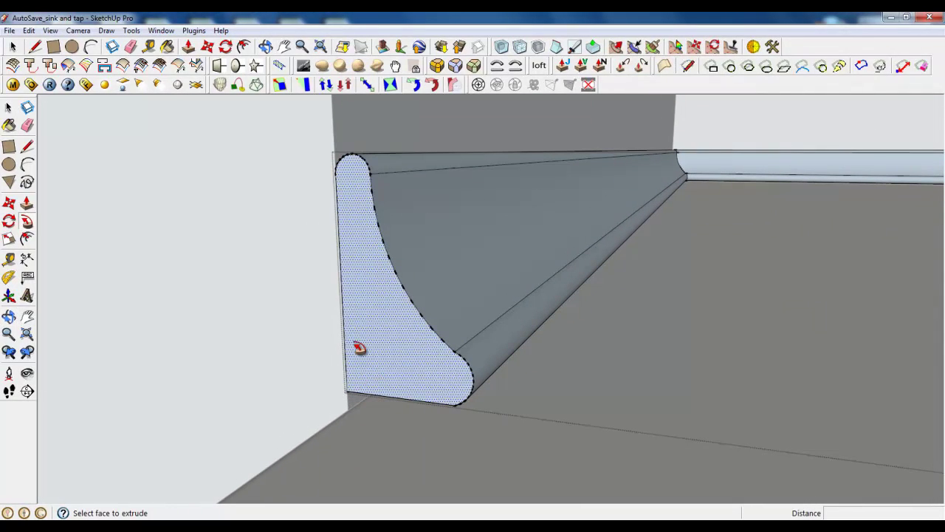
key("f")
left_click(355, 188)
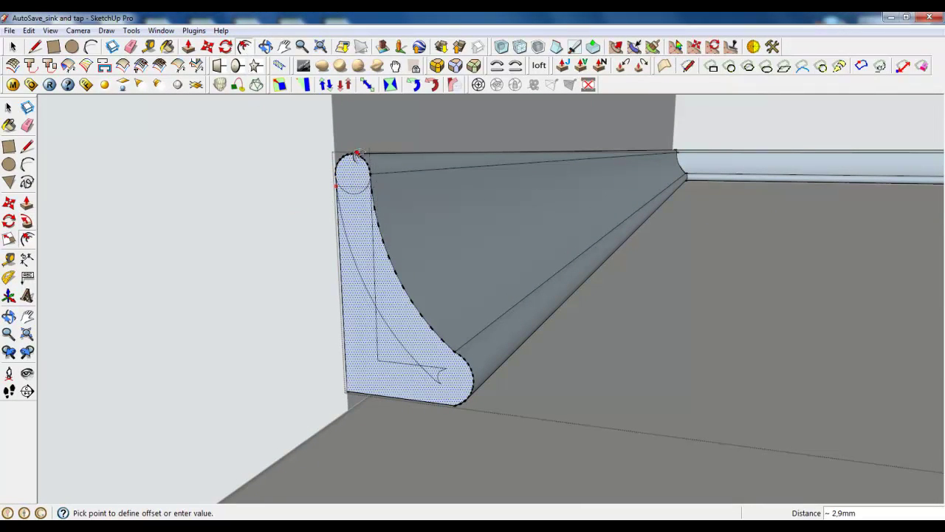
left_click(329, 165)
Pull the narrow rim on the trim's end face outward with Push/Pull to form a raised end cap.
middle_click_drag(332, 226, 247, 240)
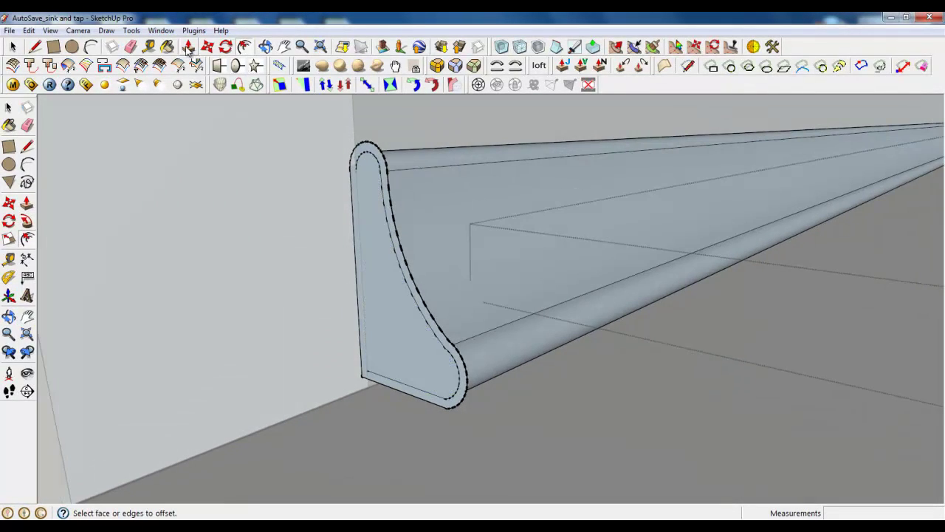
left_click(189, 47)
scroll(370, 160, "up", 2)
scroll(370, 158, "up", 1)
left_click(363, 140)
left_click(354, 146)
Push the face inside the end cap's rim inward by 1 mm and close the trim group for editing.
left_click(360, 170)
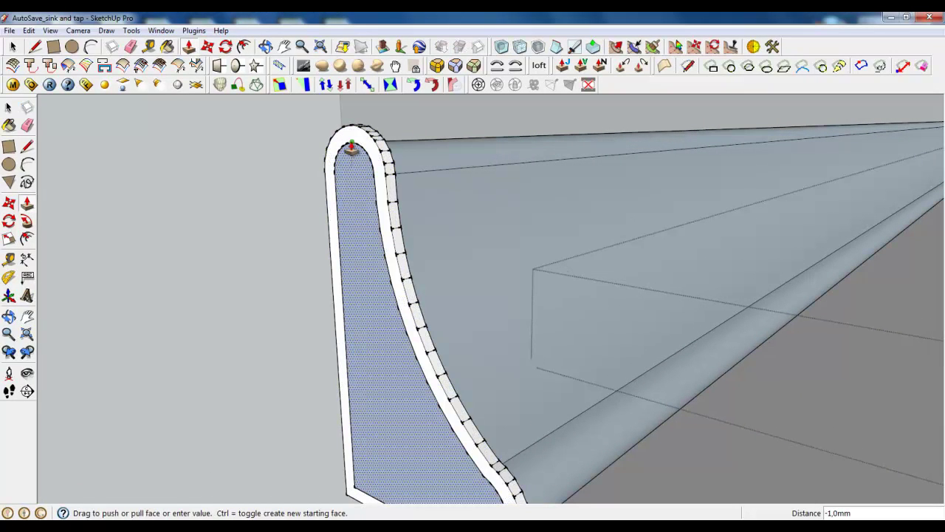
left_click(349, 142)
middle_click_drag(350, 144, 238, 170)
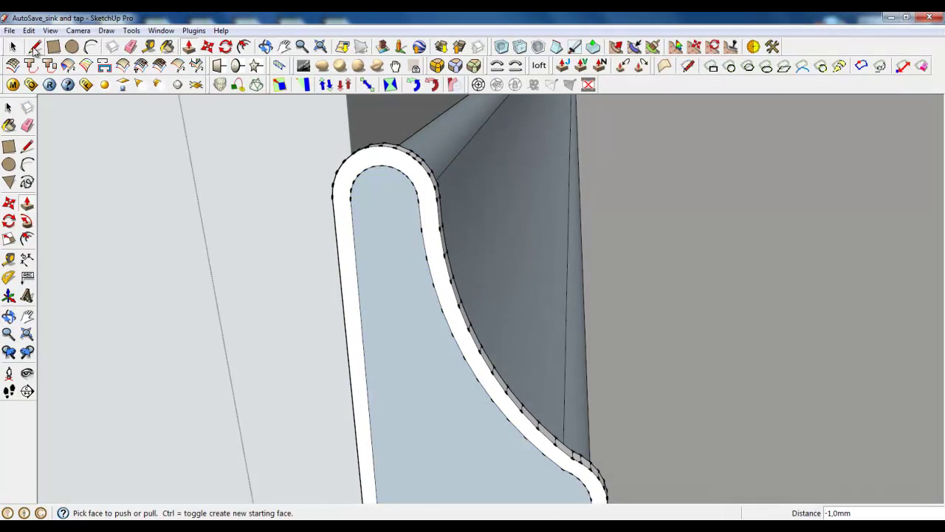
left_click(13, 47)
right_click(178, 163)
left_click(193, 171)
Examine the finished countertop trim, the whole kitchen and the surrounding open room from several sides.
scroll(580, 368, "down", 8)
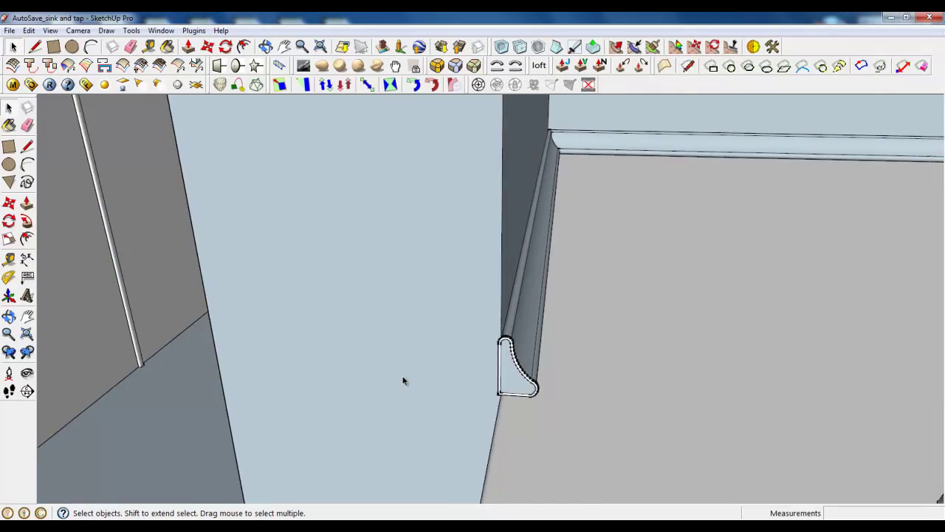
scroll(403, 381, "down", 6)
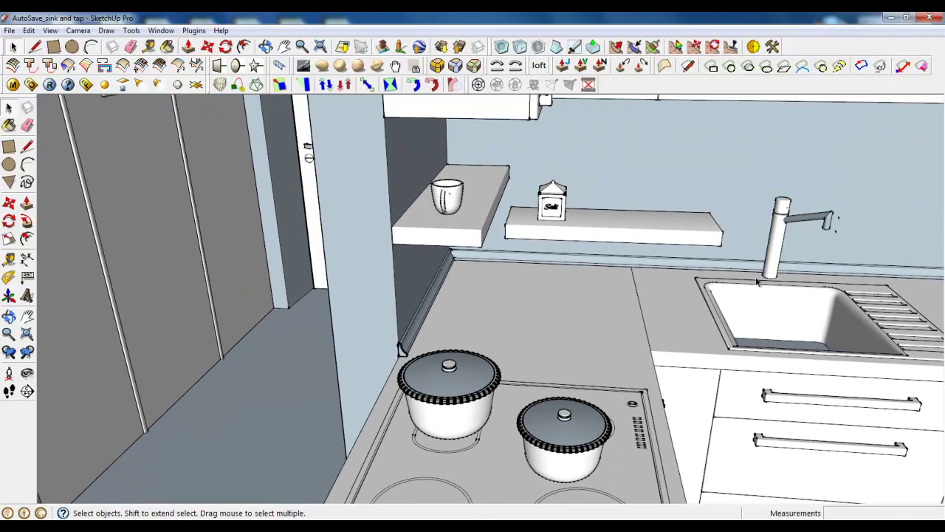
scroll(329, 297, "down", 8)
middle_click_drag(330, 298, 341, 307)
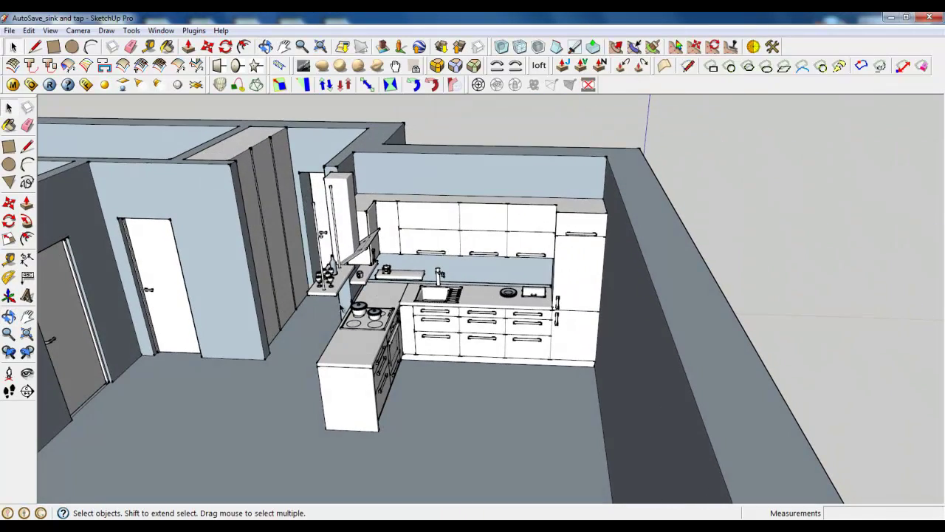
middle_click_drag(362, 322, 504, 334)
scroll(564, 311, "up", 5)
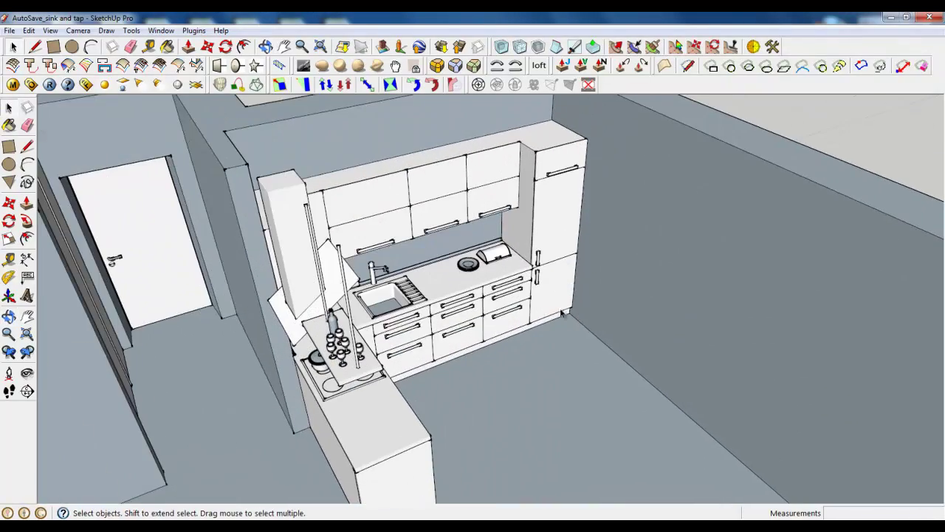
scroll(294, 305, "down", 2)
middle_click_drag(429, 376, 677, 436)
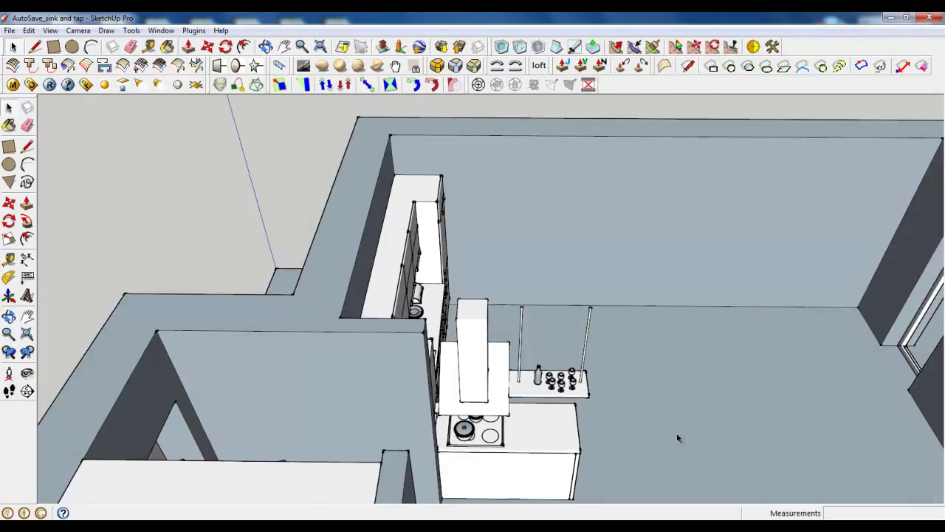
scroll(249, 287, "down", 2)
scroll(663, 356, "up", 4)
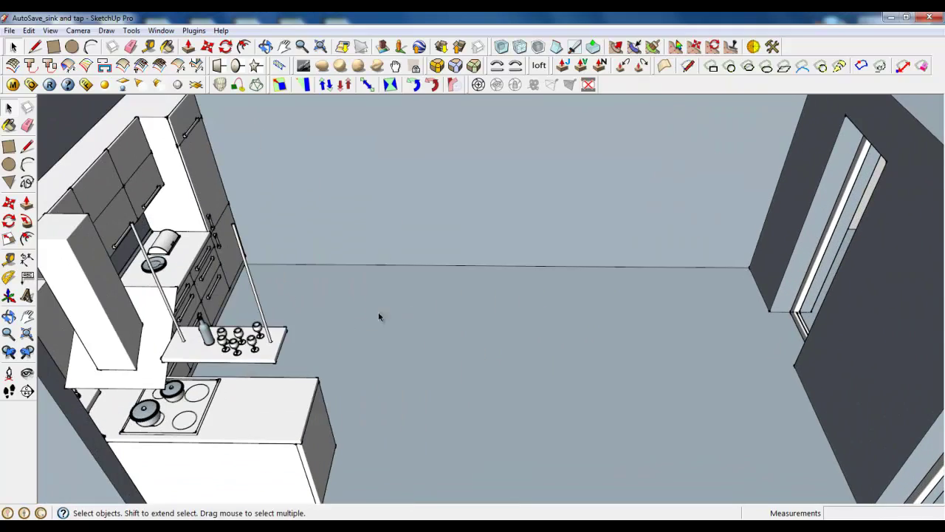
middle_click_drag(380, 316, 421, 328)
middle_click_drag(480, 311, 354, 304)
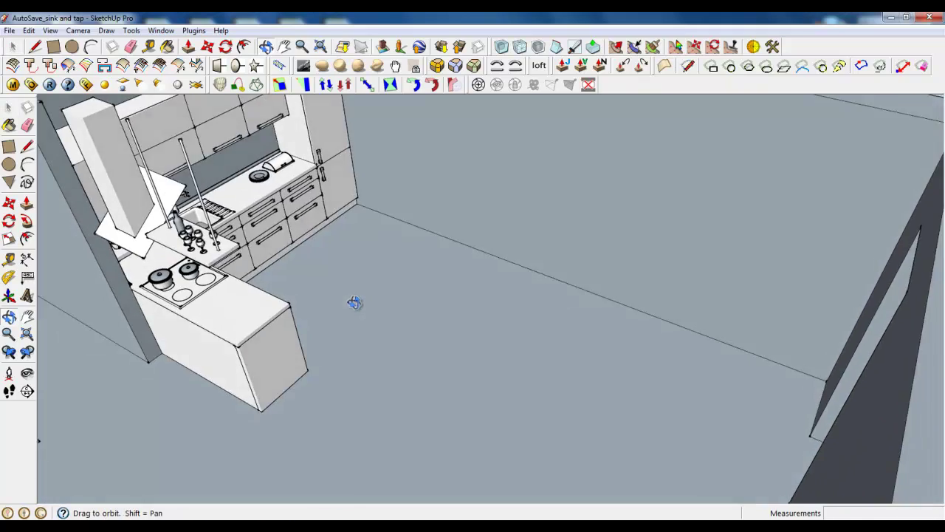
scroll(542, 346, "down", 2)
middle_click_drag(466, 350, 353, 333)
scroll(397, 285, "down", 3)
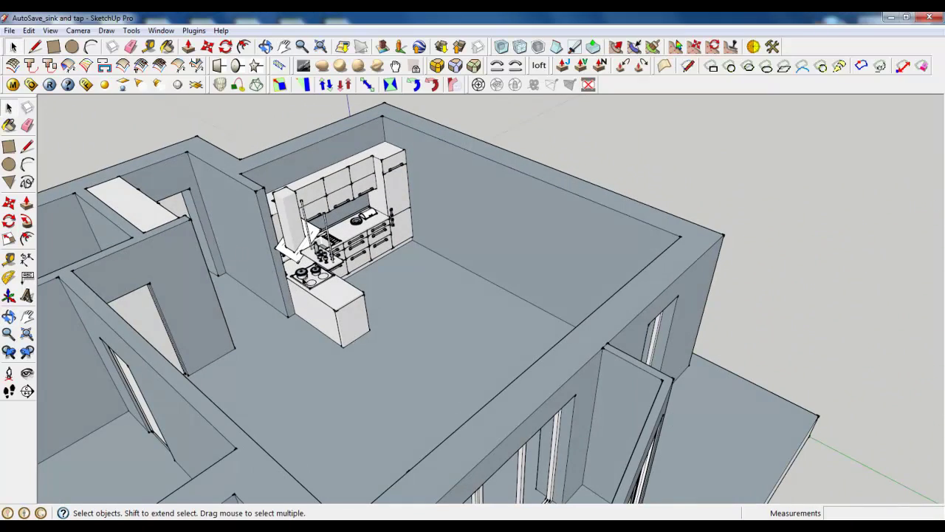
middle_click_drag(341, 223, 348, 278)
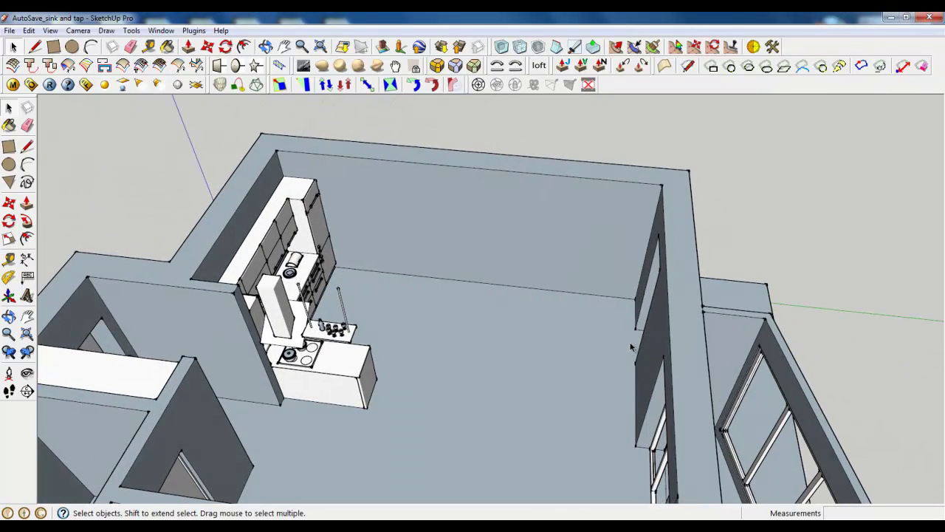
middle_click_drag(403, 365, 711, 396)
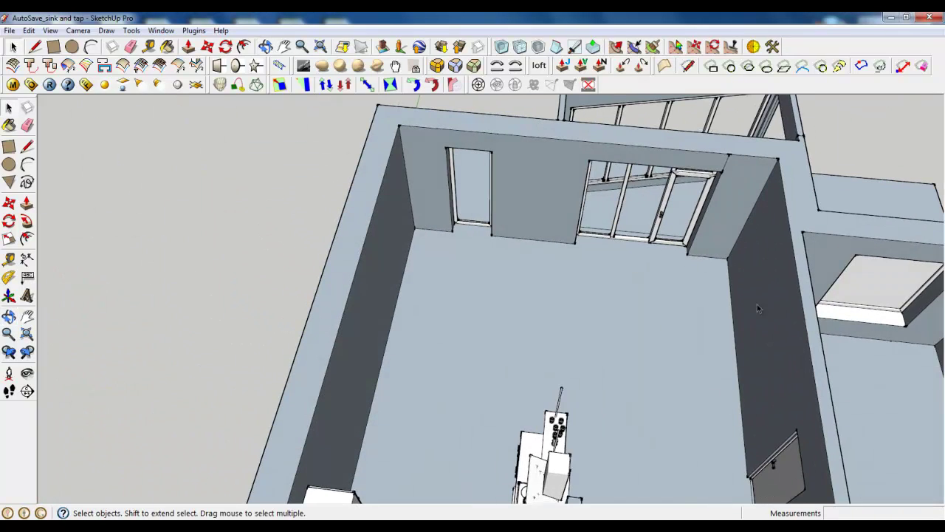
middle_click_drag(757, 308, 429, 354)
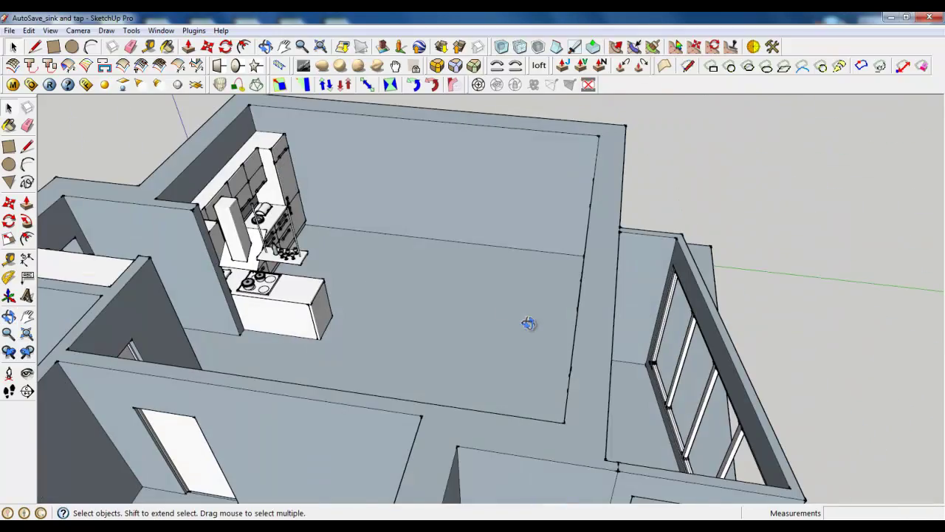
middle_click_drag(528, 322, 505, 193)
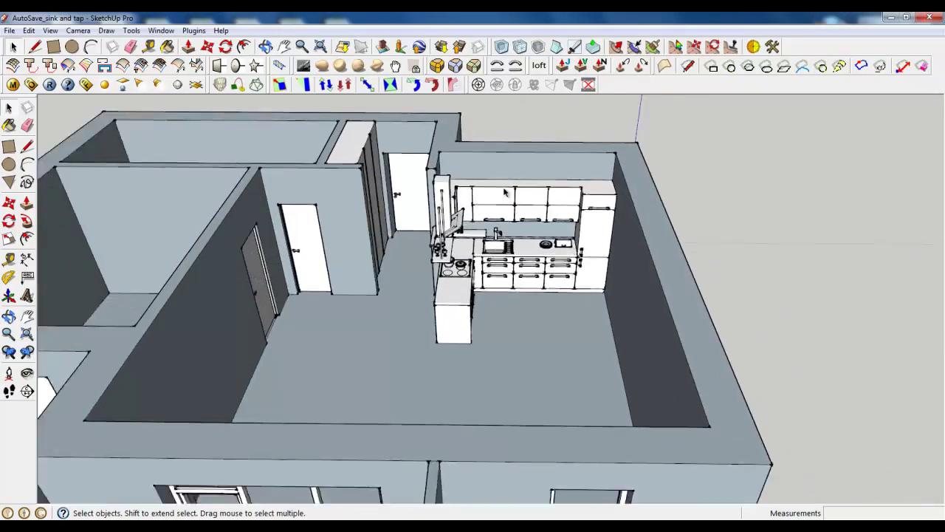
scroll(538, 262, "up", 5)
scroll(585, 361, "down", 2)
middle_click_drag(582, 359, 563, 347)
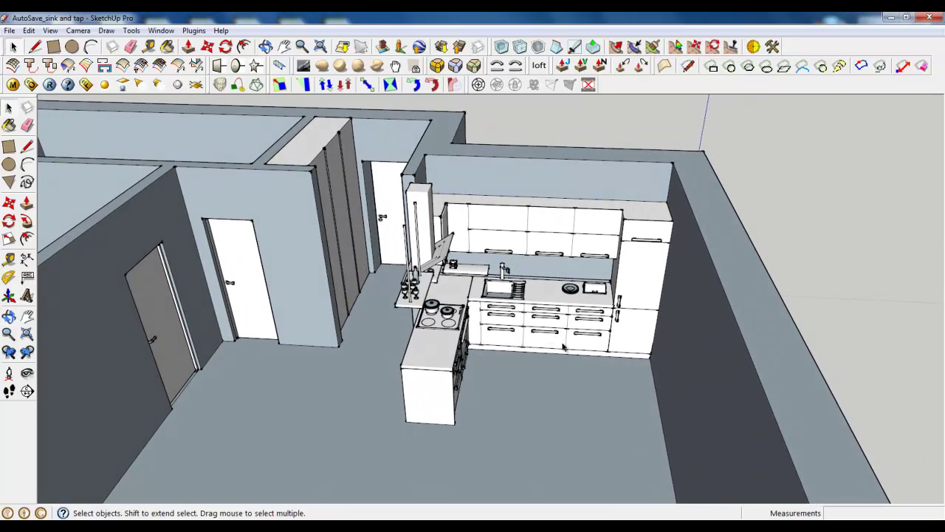
scroll(563, 347, "down", 6)
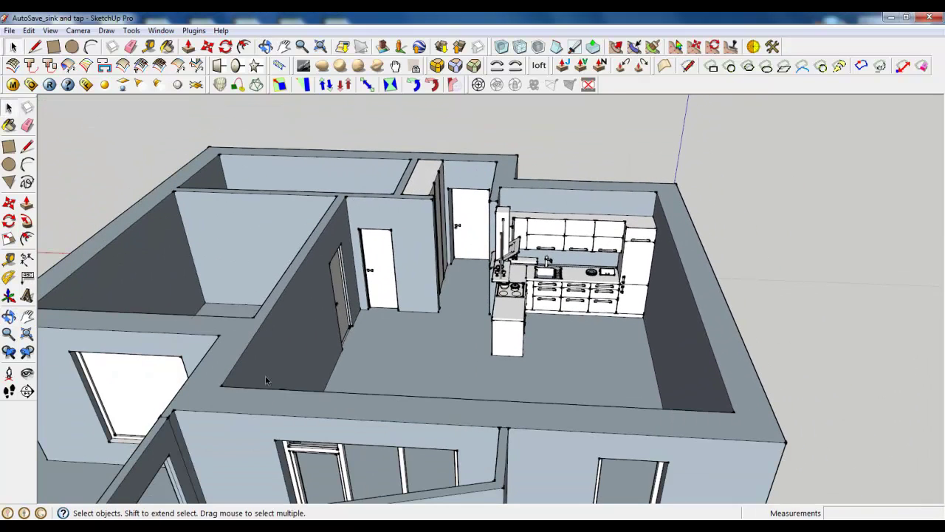